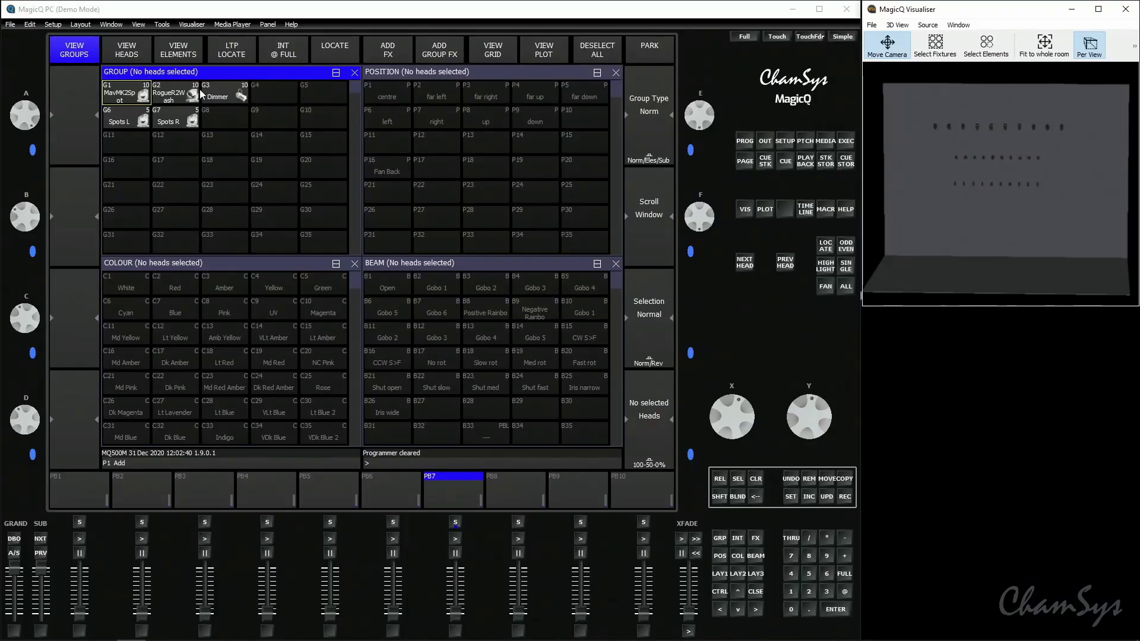
Step: Select the G1 MavMK2Spot group and locate the ten heads at full intensity
{"action": "left_click", "coordinate": [122, 93]}
{"action": "left_click", "coordinate": [335, 53]}
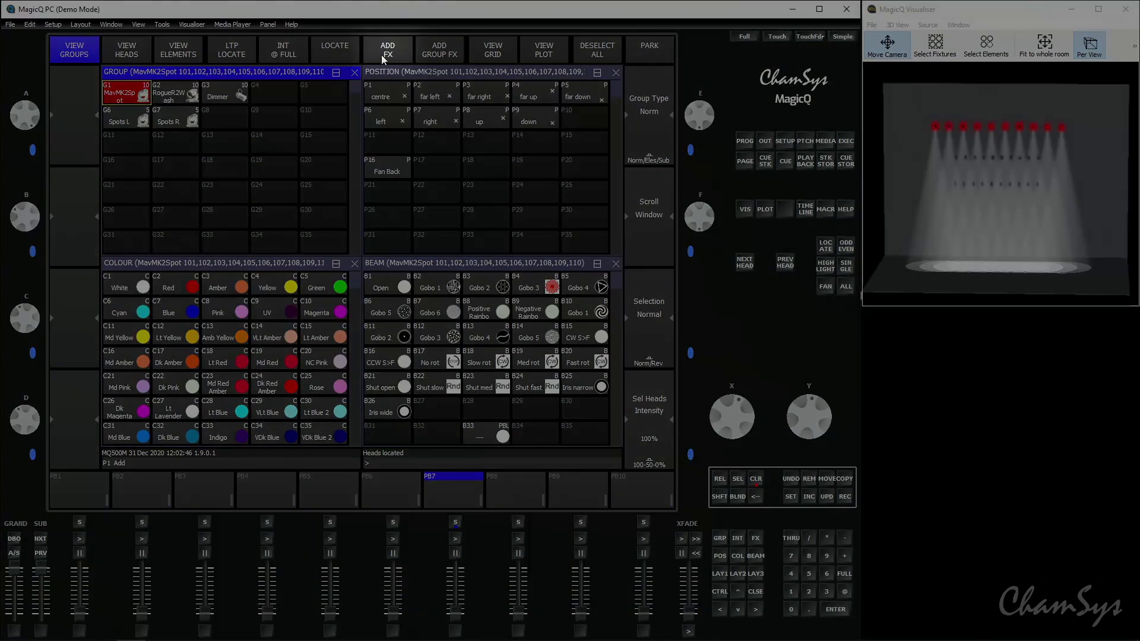
Step: Start adding an effect and browse the FX file manager to the Position effects folder
{"action": "left_click", "coordinate": [382, 55]}
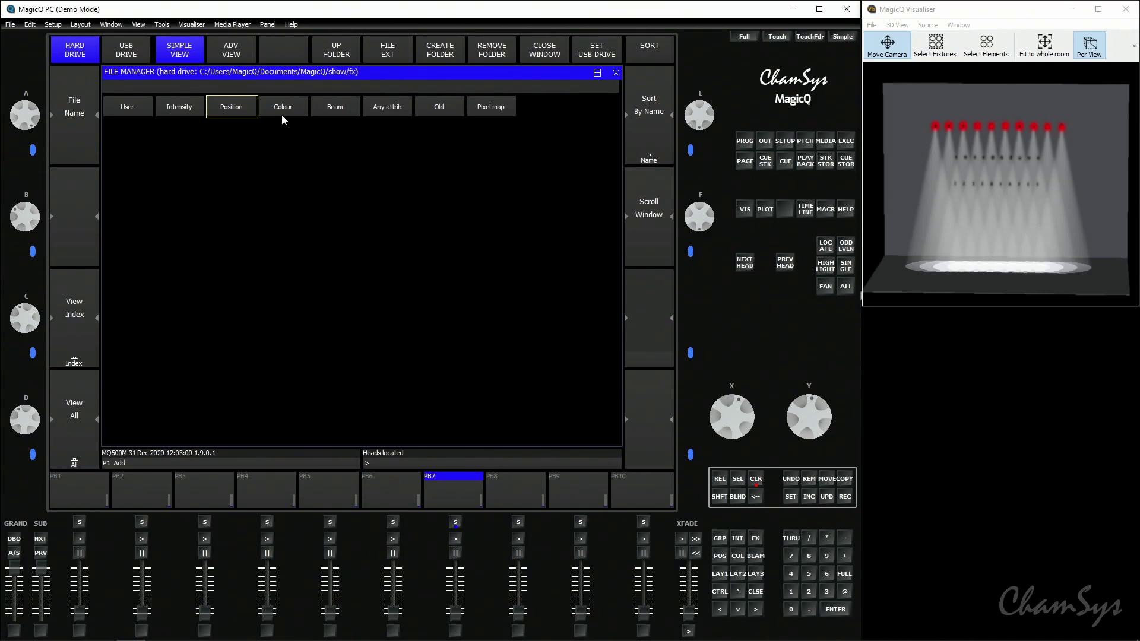
{"action": "left_click", "coordinate": [389, 108]}
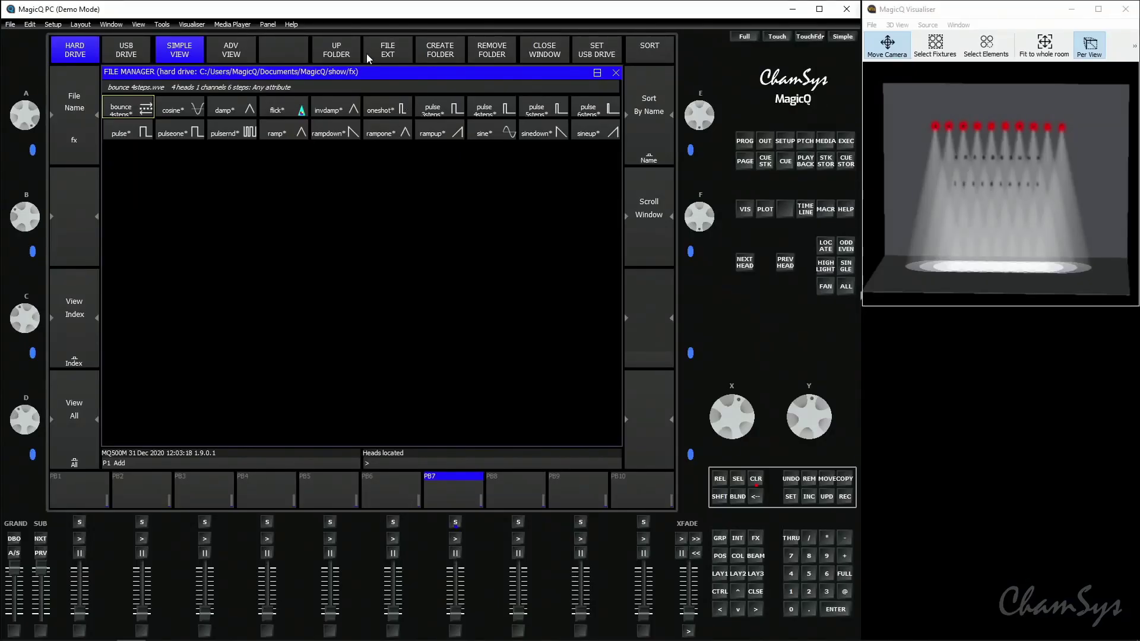
{"action": "left_click", "coordinate": [347, 52]}
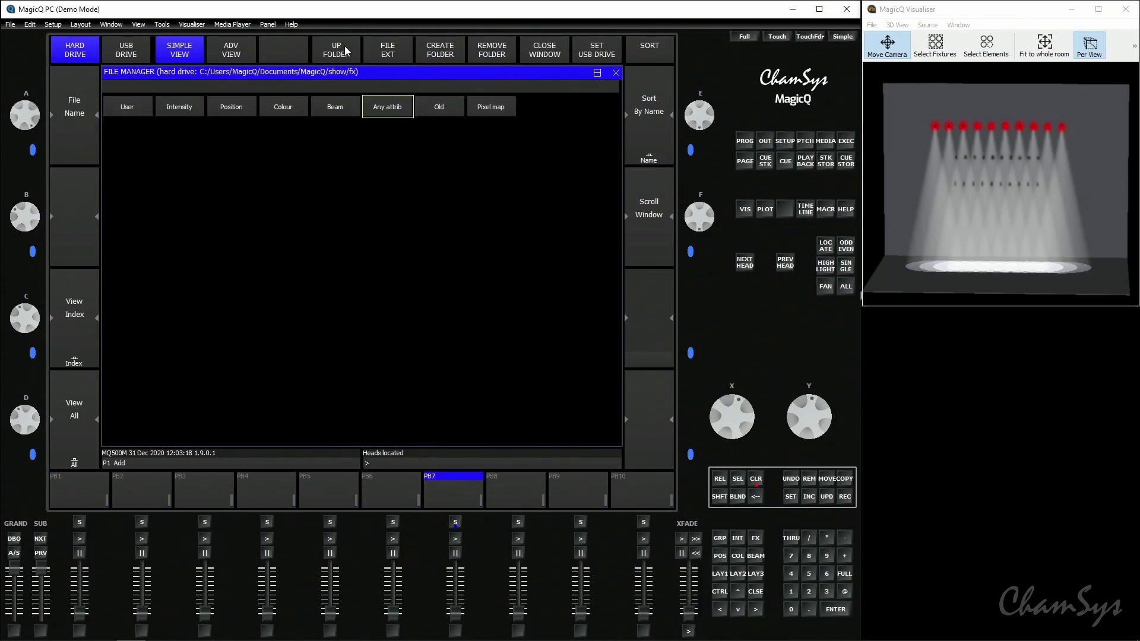
{"action": "left_click", "coordinate": [240, 111]}
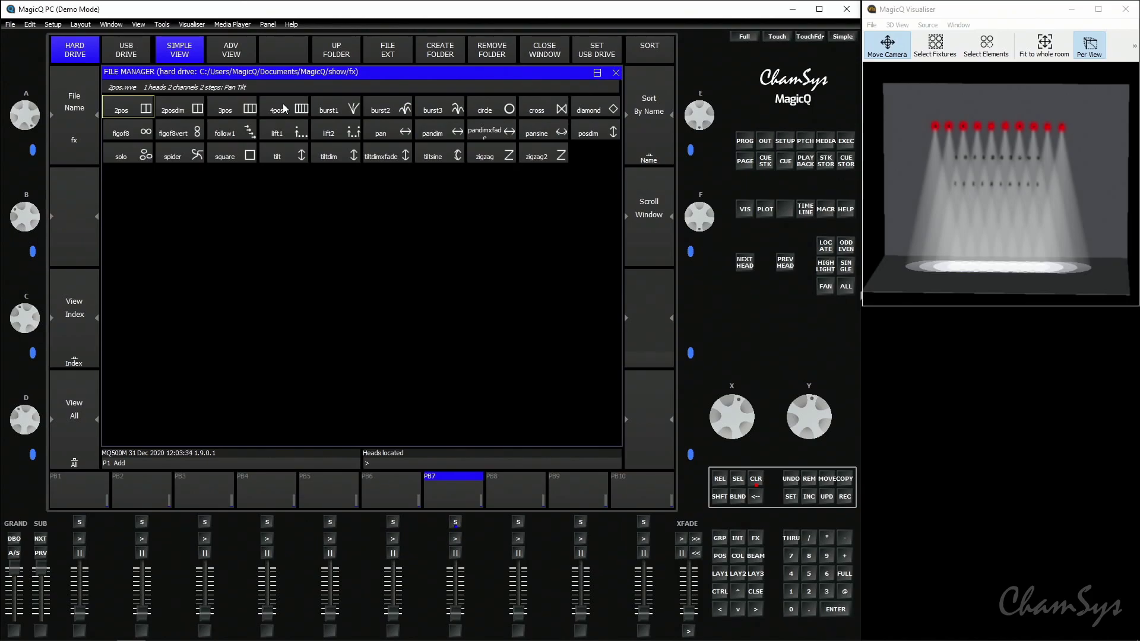
Step: Apply the circle effect to the MavMK2Spot heads at 2.40s speed and 50% size
{"action": "left_click", "coordinate": [488, 111]}
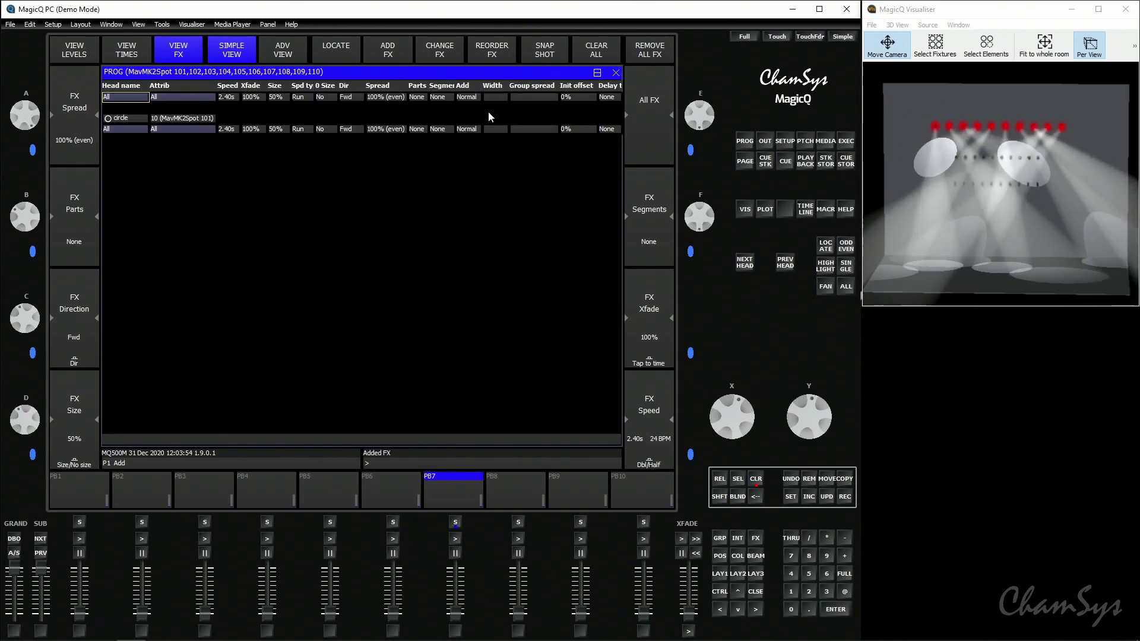
Step: Back on layout 1, raise the heads' zoom from 128 to 255 in the Beam window
{"action": "left_click", "coordinate": [720, 576]}
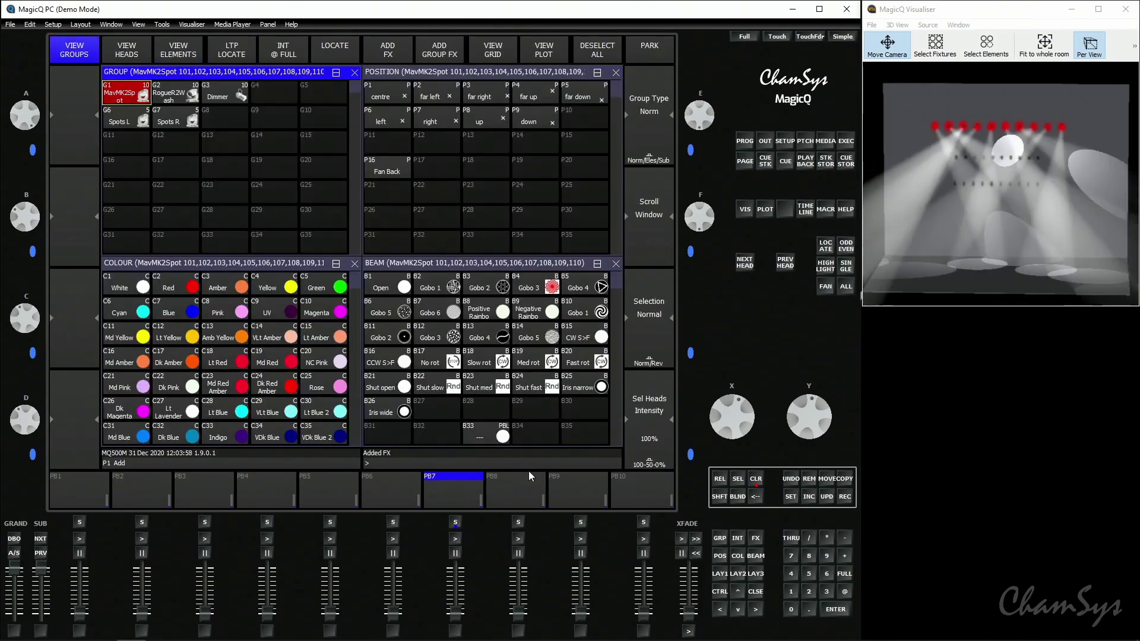
{"action": "left_click", "coordinate": [446, 262]}
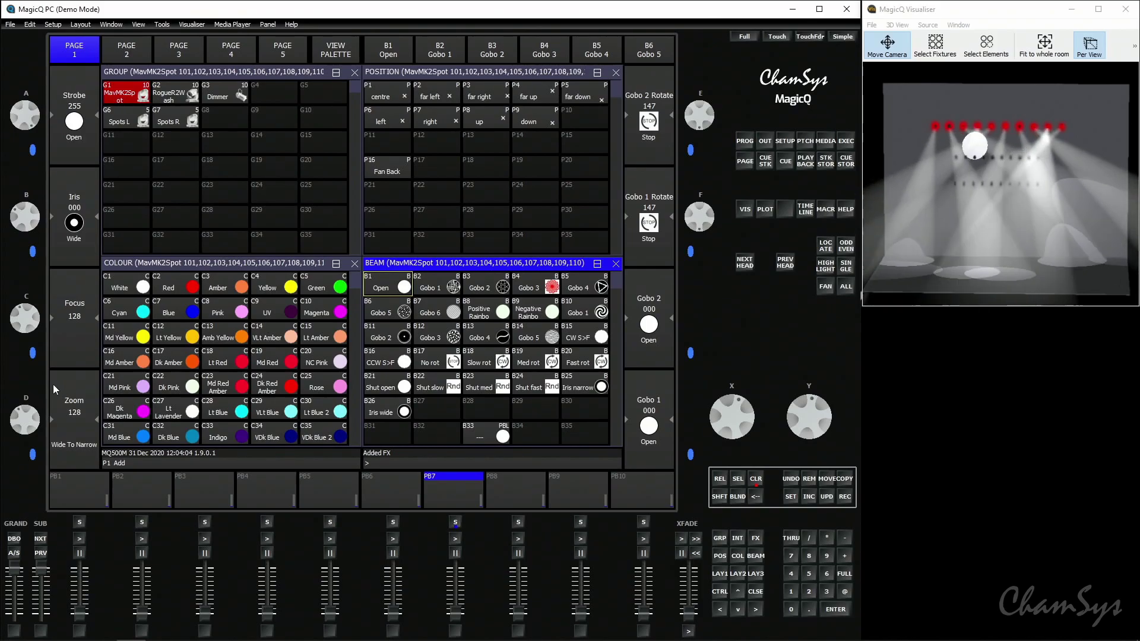
{"action": "left_click_drag", "start_coordinate": [34, 414], "coordinate": [40, 530]}
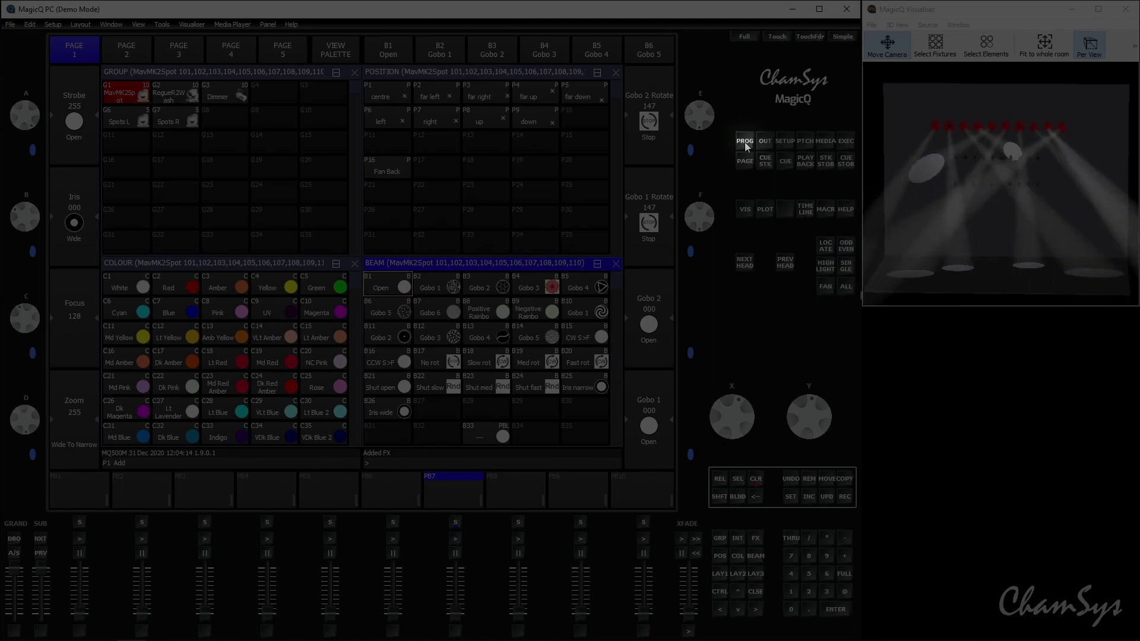
Step: Check levels and FX in the programmer, then lower the circle's spread to 0%
{"action": "left_click", "coordinate": [746, 143]}
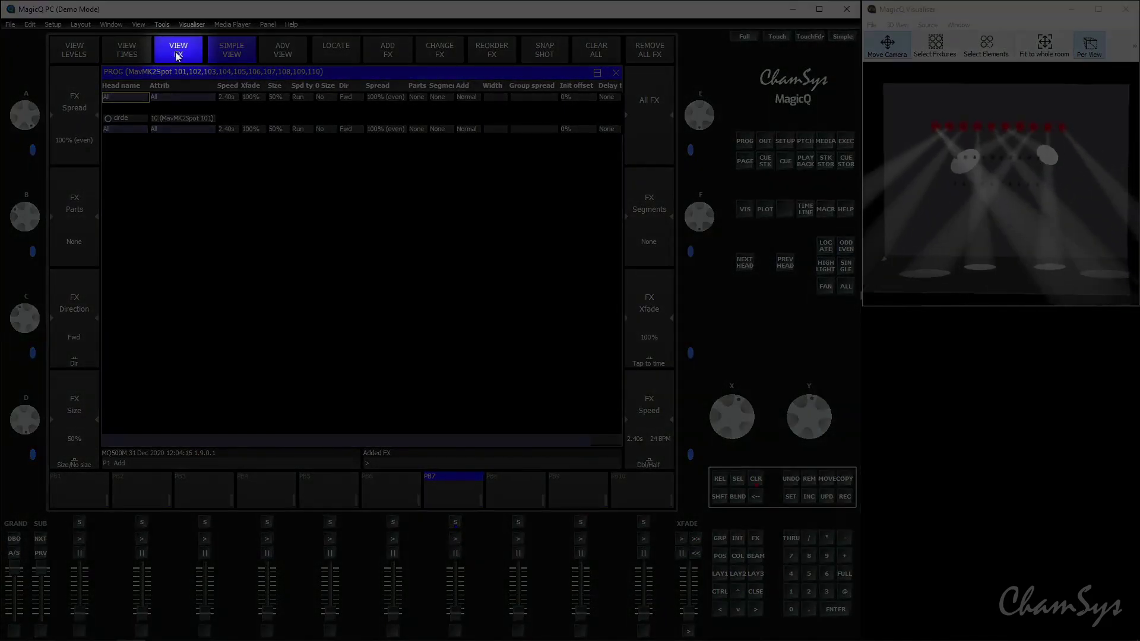
{"action": "left_click", "coordinate": [67, 52]}
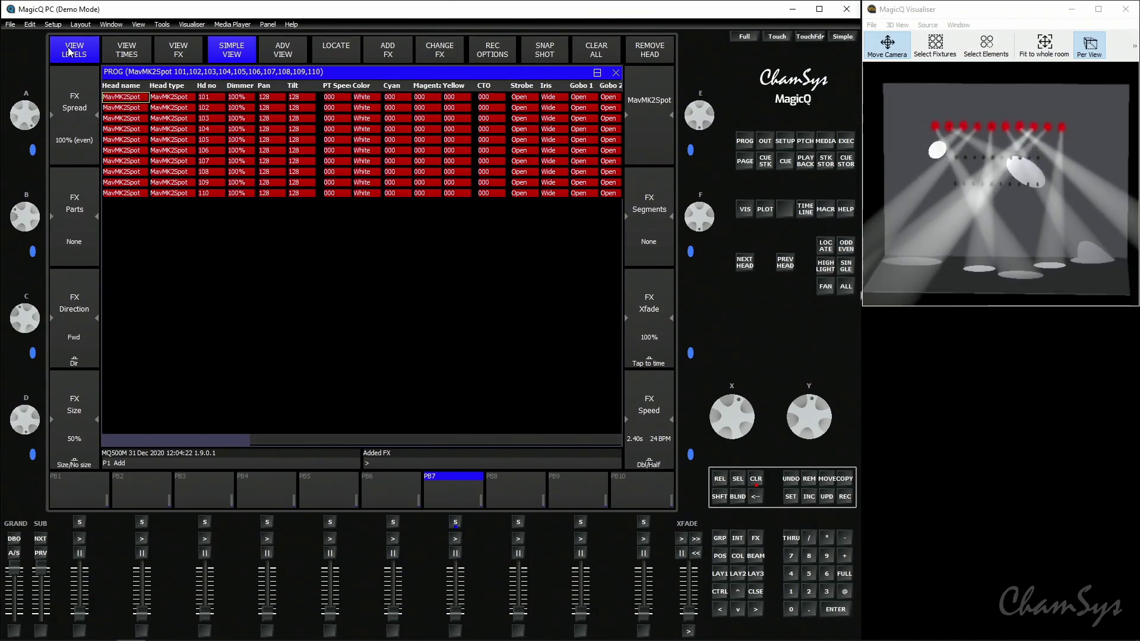
{"action": "left_click", "coordinate": [171, 55]}
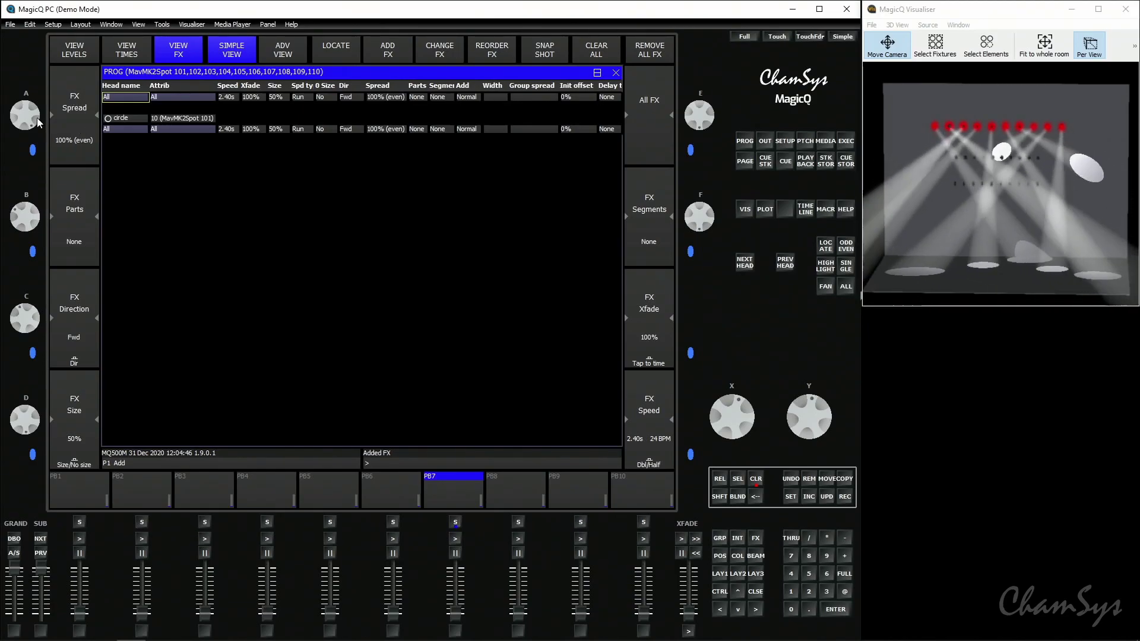
{"action": "left_click_drag", "start_coordinate": [34, 130], "coordinate": [26, 108]}
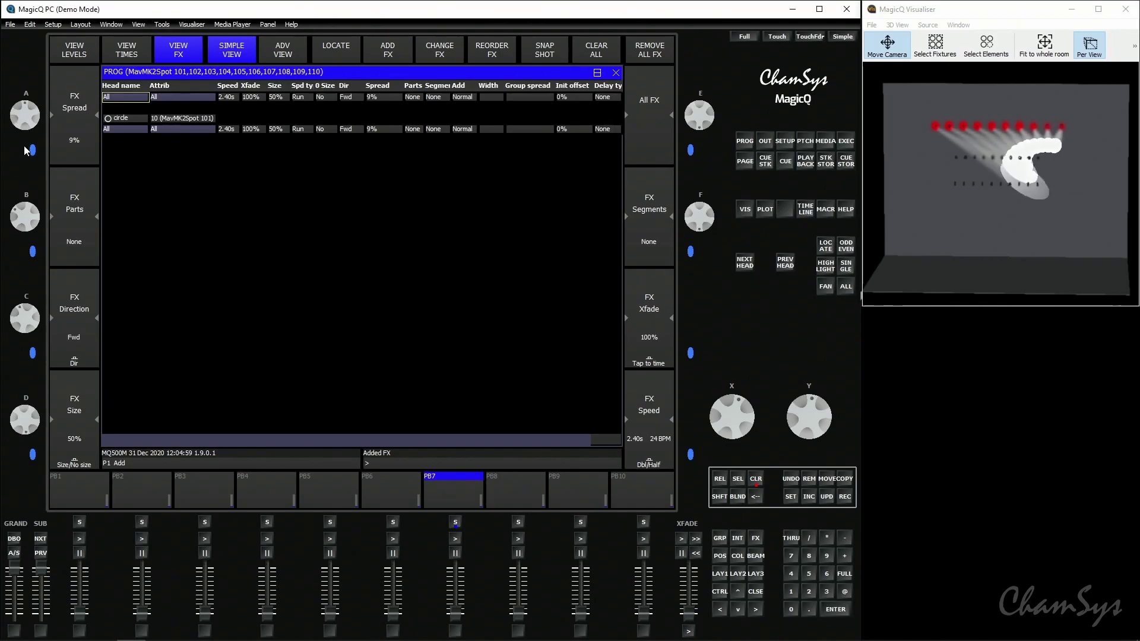
Step: Raise the circle effect's spread with encoder A, back toward 100% even
{"action": "left_click_drag", "start_coordinate": [25, 150], "coordinate": [33, 116]}
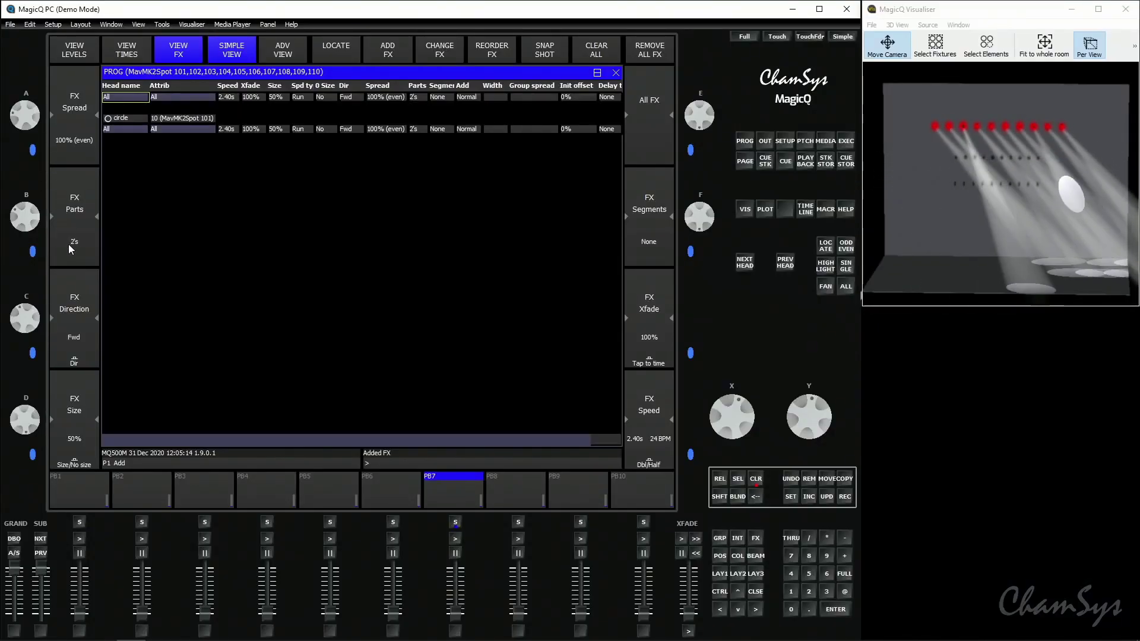
Step: Try the circle effect with 3 and then 4 parts, viewing the rig from new angles
{"action": "left_click_drag", "start_coordinate": [926, 213], "coordinate": [985, 224]}
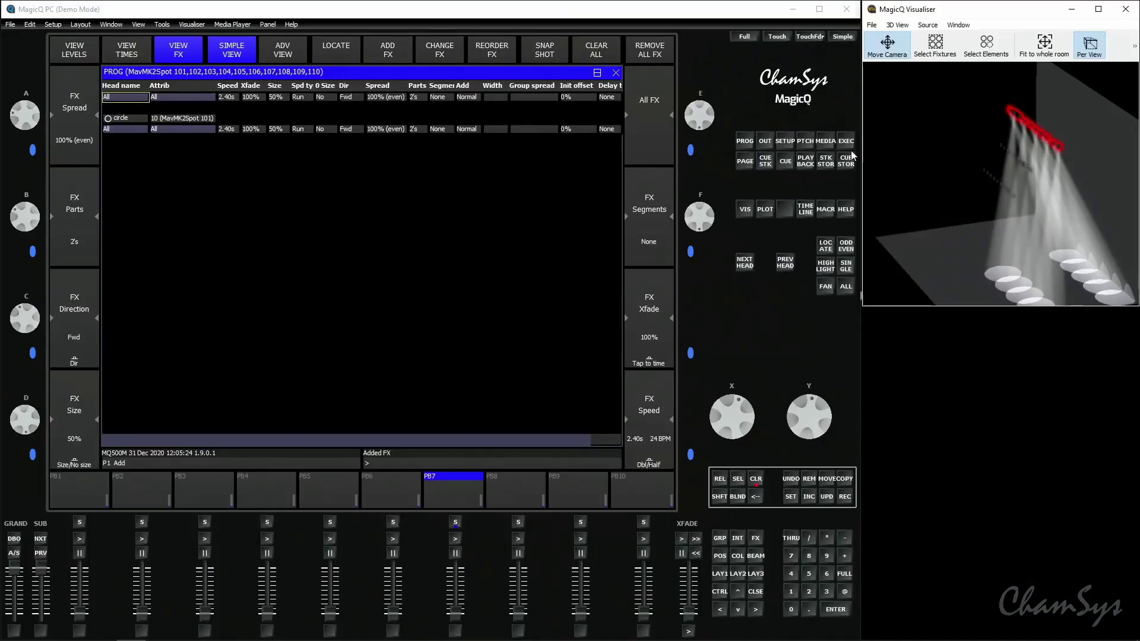
{"action": "left_click", "coordinate": [84, 254]}
{"action": "left_click", "coordinate": [84, 255]}
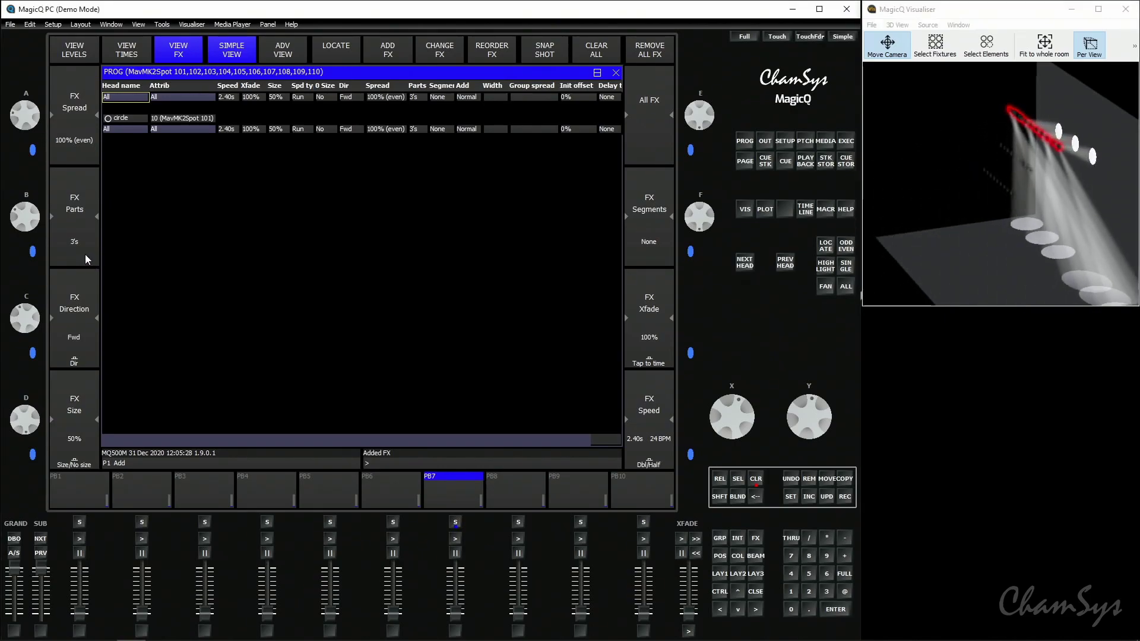
{"action": "left_click_drag", "start_coordinate": [868, 217], "coordinate": [1066, 211]}
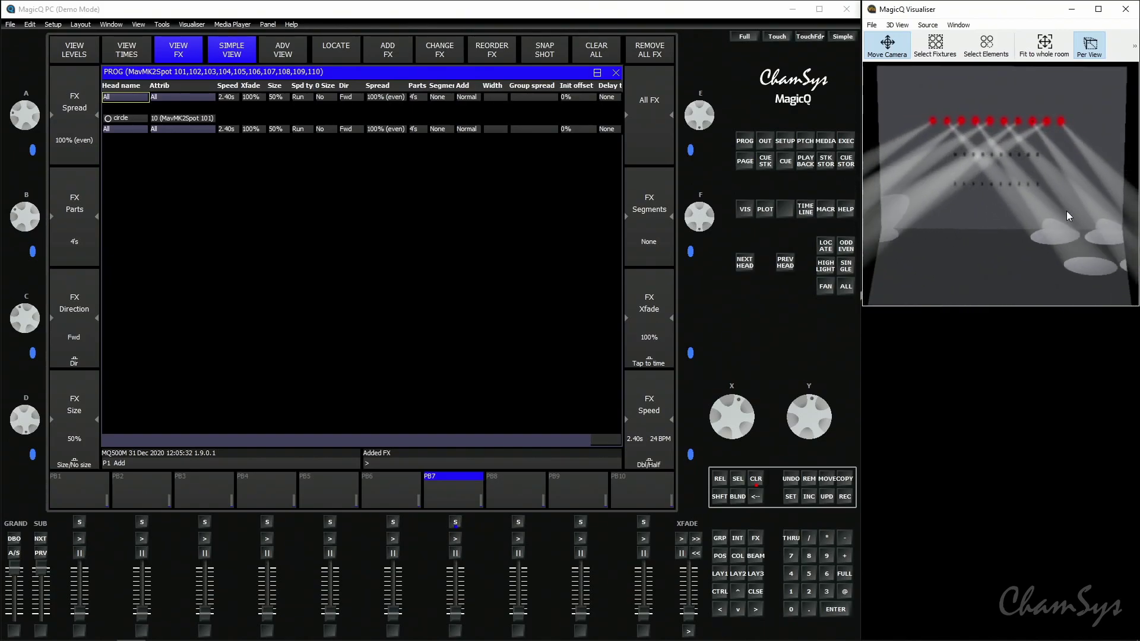
Step: Reset parts to None, try 2 segments and 2 parts, then clear both
{"action": "left_click", "coordinate": [62, 194]}
{"action": "left_click", "coordinate": [652, 246]}
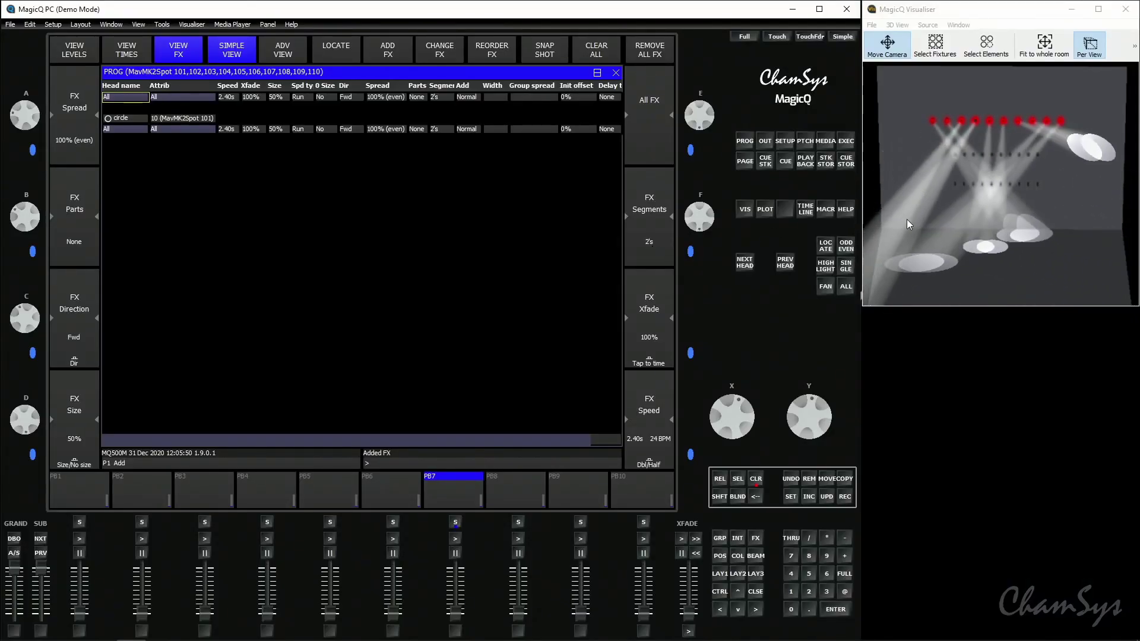
{"action": "left_click", "coordinate": [76, 249]}
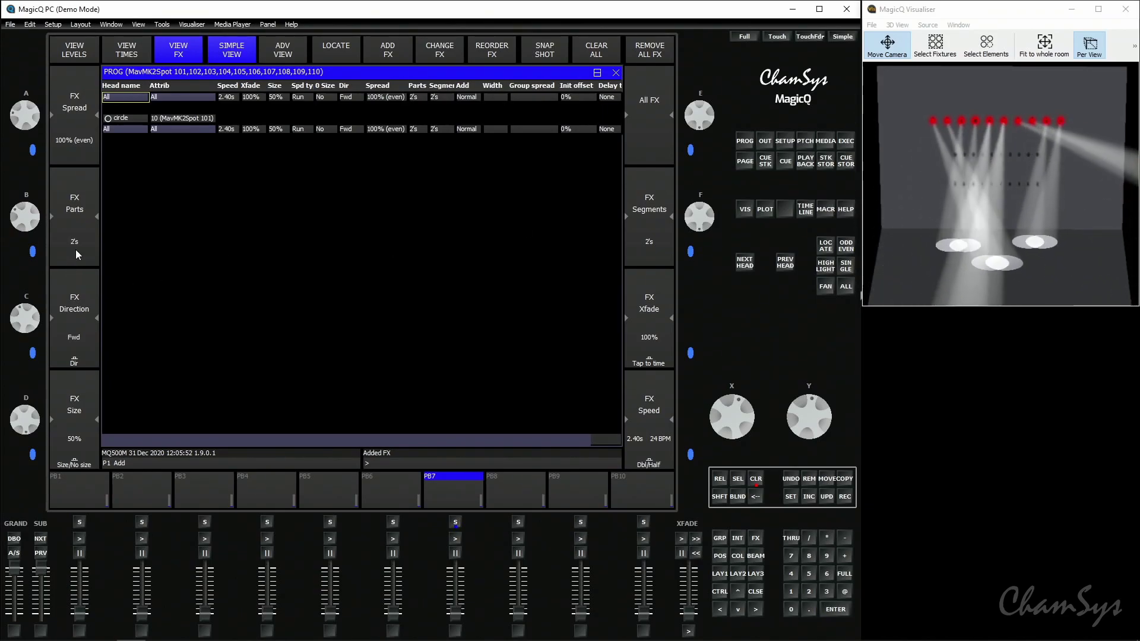
{"action": "left_click", "coordinate": [76, 249]}
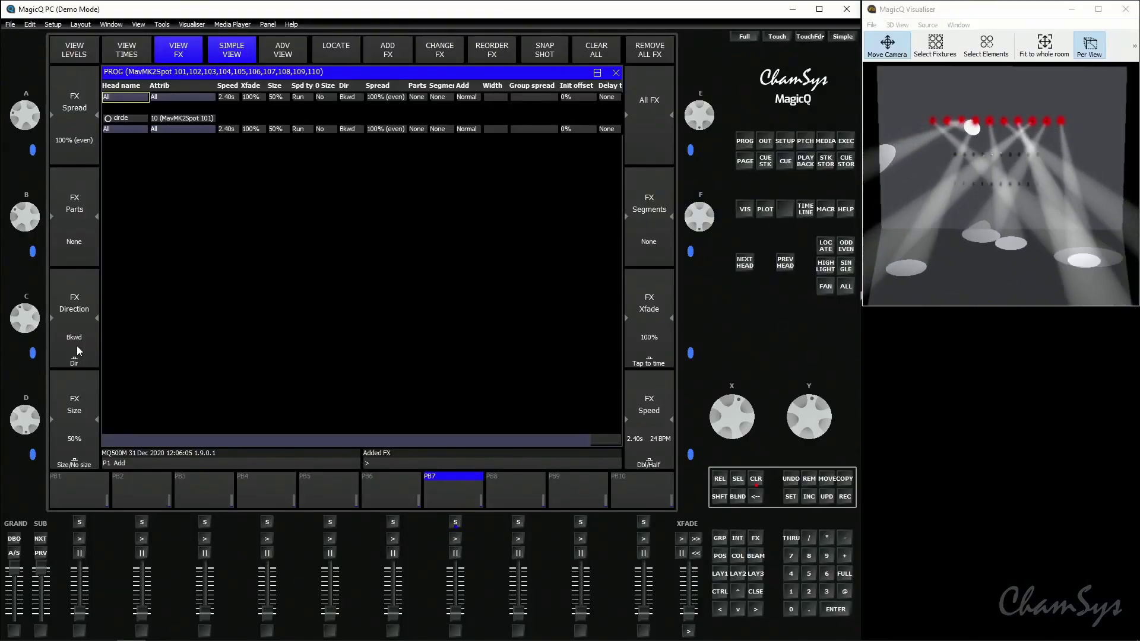
Step: Cycle FX Direction through Odd/Even, Left/Right, Segments and Invert variants back to Fwd
{"action": "left_click", "coordinate": [77, 350]}
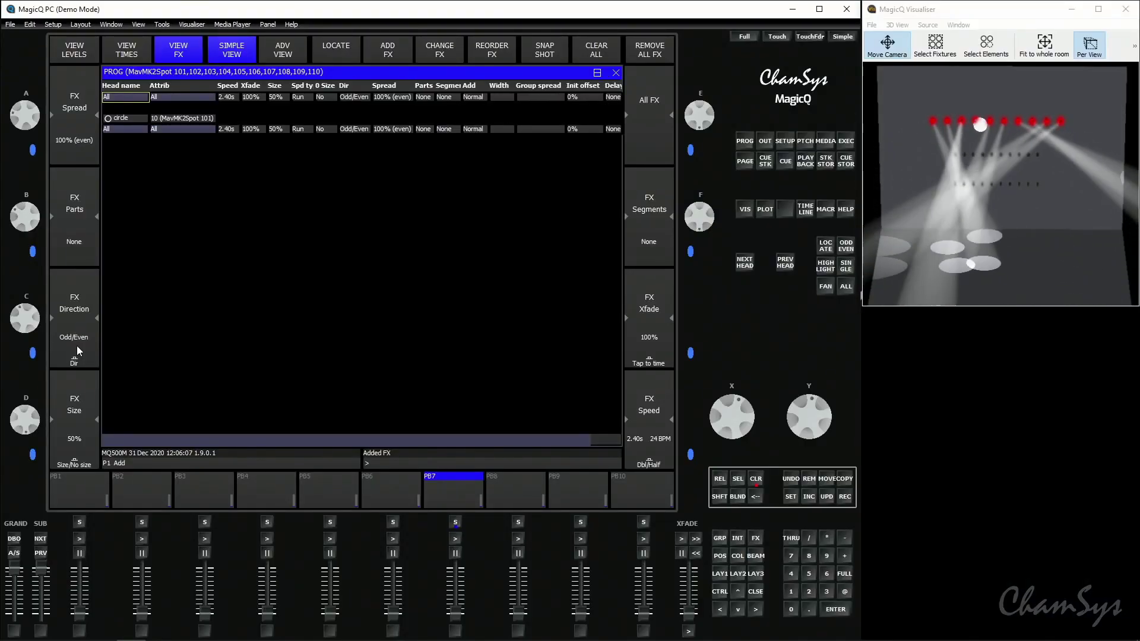
{"action": "left_click", "coordinate": [77, 350]}
{"action": "left_click", "coordinate": [76, 350]}
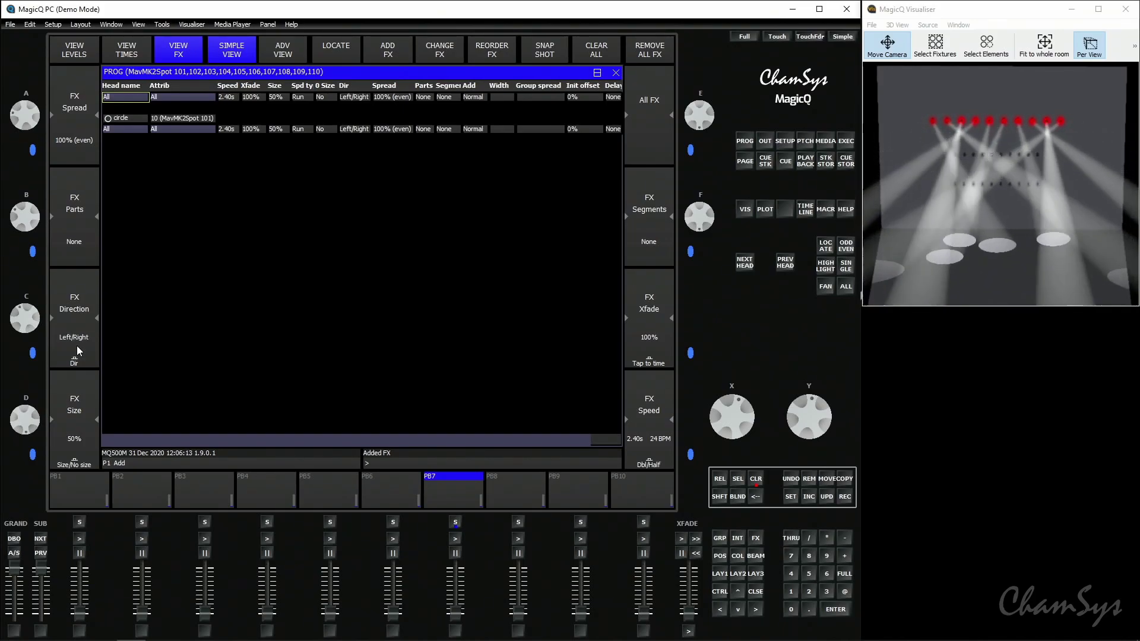
{"action": "left_click", "coordinate": [76, 350]}
{"action": "left_click", "coordinate": [76, 350]}
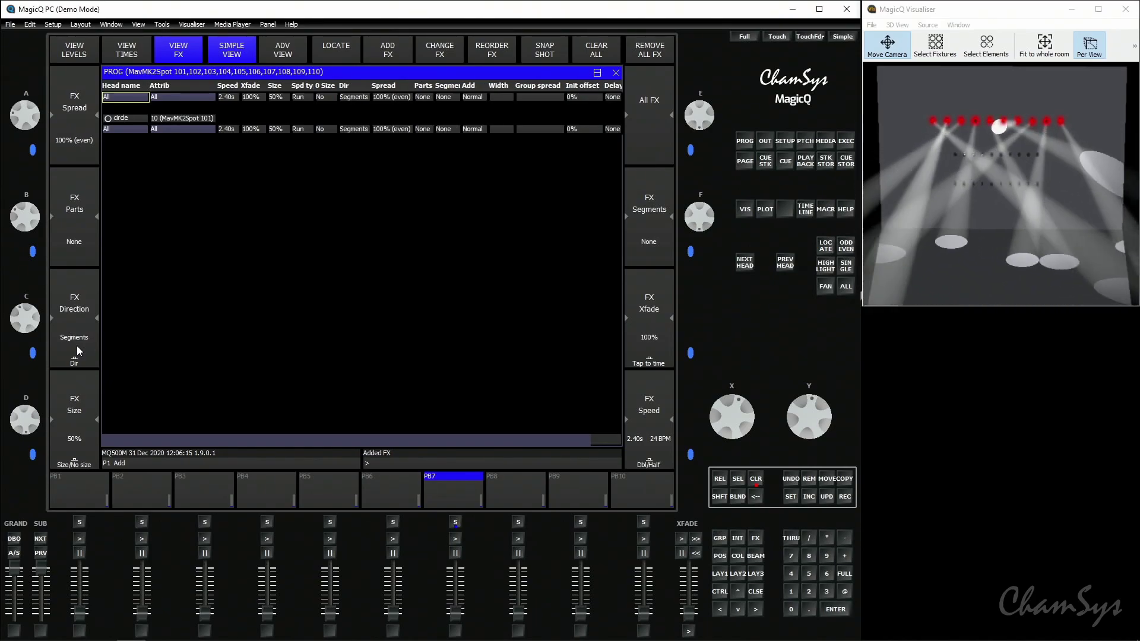
{"action": "left_click", "coordinate": [77, 350]}
{"action": "left_click", "coordinate": [77, 350]}
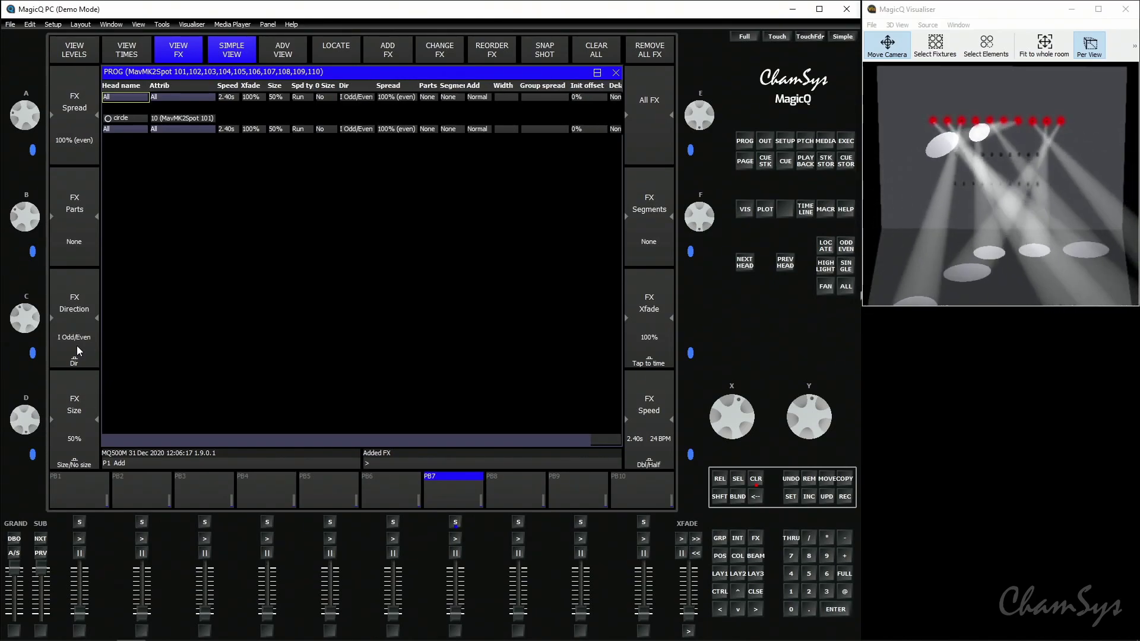
{"action": "left_click", "coordinate": [82, 310]}
{"action": "left_click", "coordinate": [79, 309]}
{"action": "left_click", "coordinate": [79, 309]}
{"action": "left_click", "coordinate": [79, 309]}
{"action": "left_click", "coordinate": [79, 309]}
{"action": "left_click", "coordinate": [79, 309]}
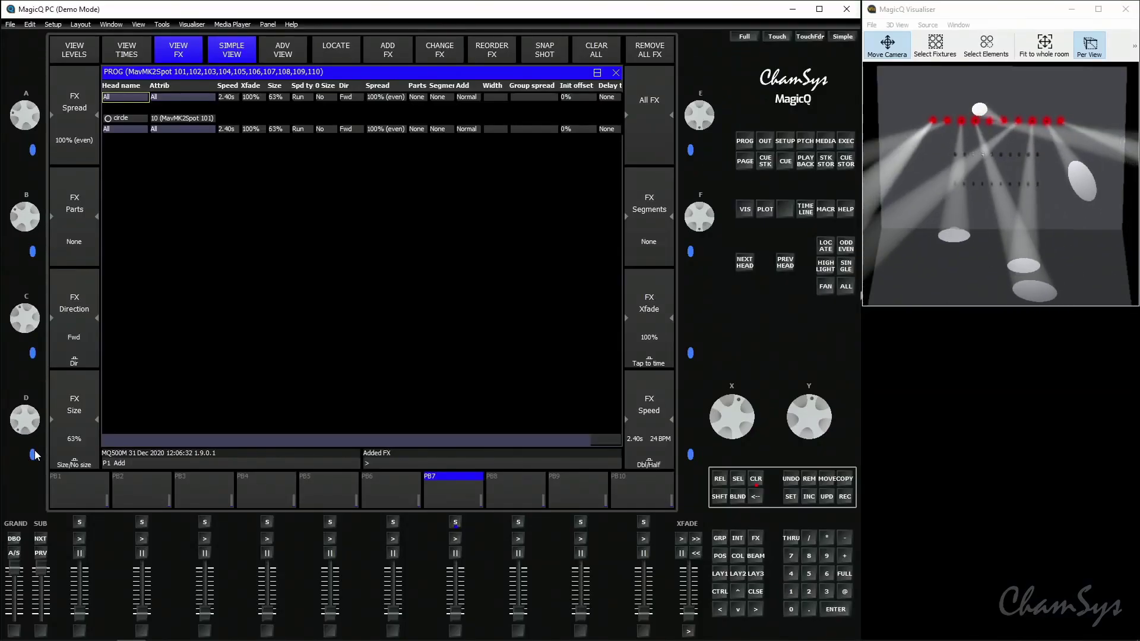
Step: Set the circle effect's size to 21% and bring up the position palettes
{"action": "left_click", "coordinate": [33, 454]}
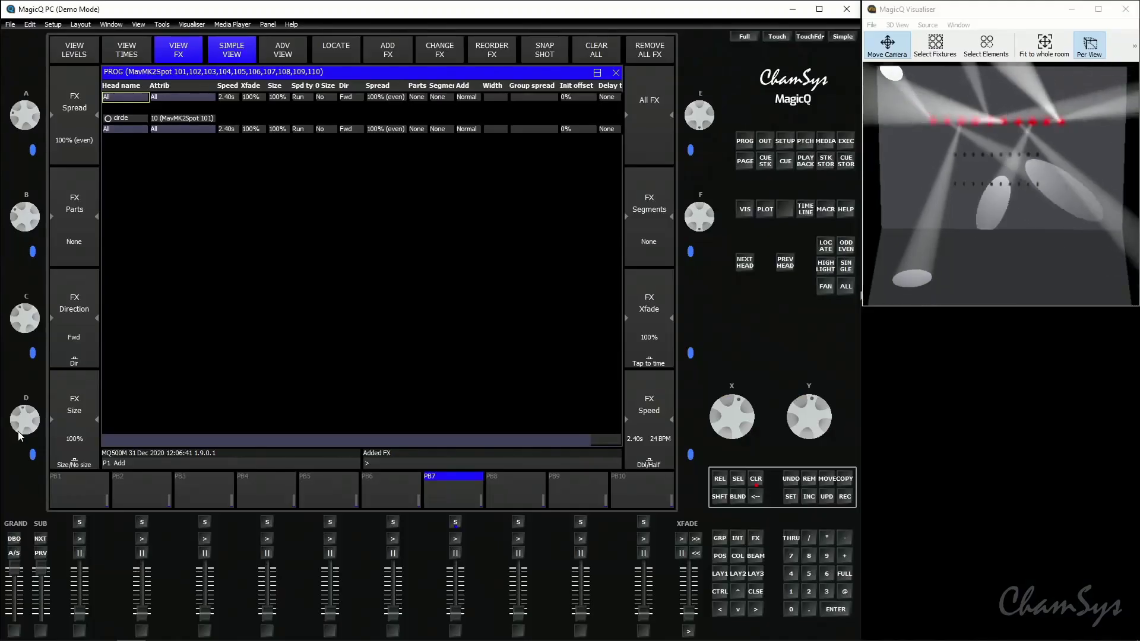
{"action": "scroll", "coordinate": [25, 423], "scroll_direction": "down", "scroll_amount": 10}
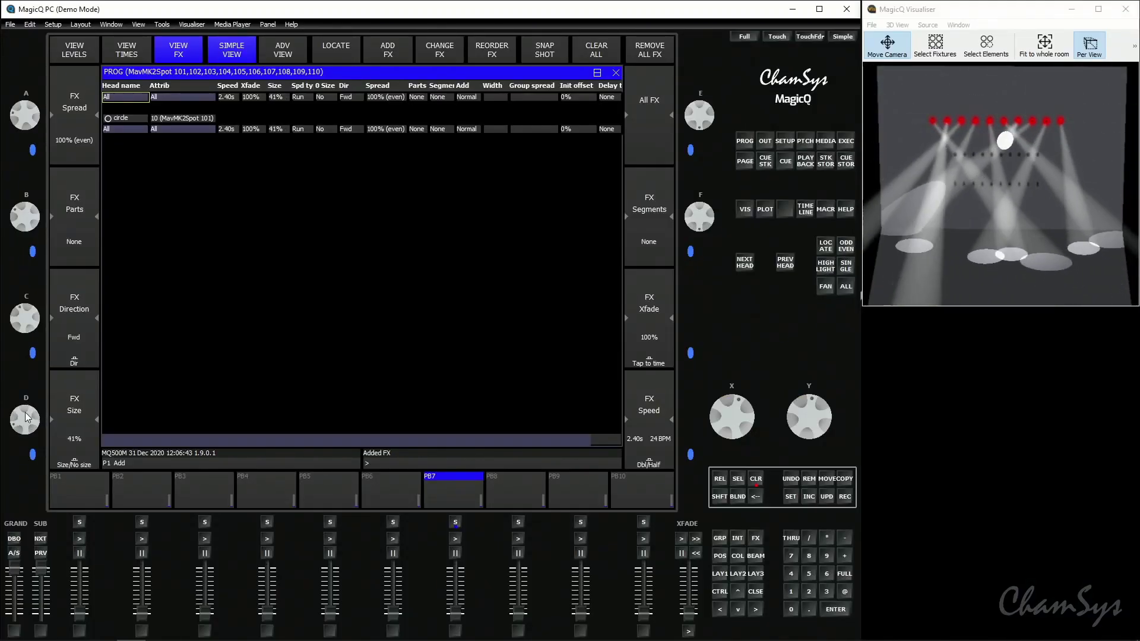
{"action": "scroll", "coordinate": [25, 422], "scroll_direction": "up", "scroll_amount": 1}
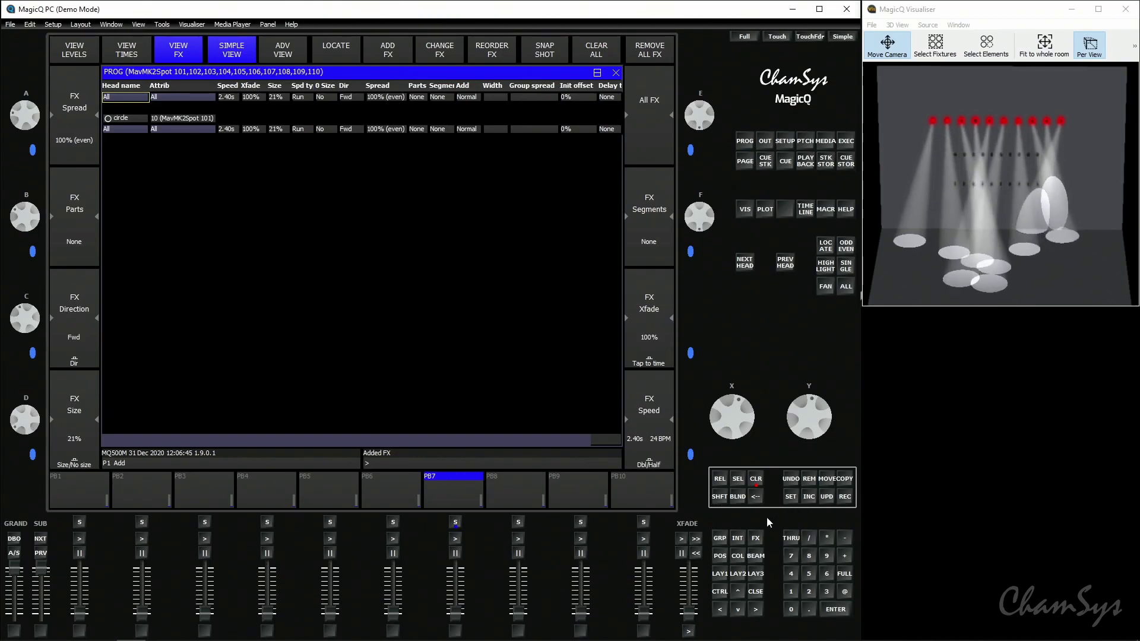
{"action": "left_click", "coordinate": [720, 555]}
{"action": "scroll", "coordinate": [814, 418], "scroll_direction": "up", "scroll_amount": 5}
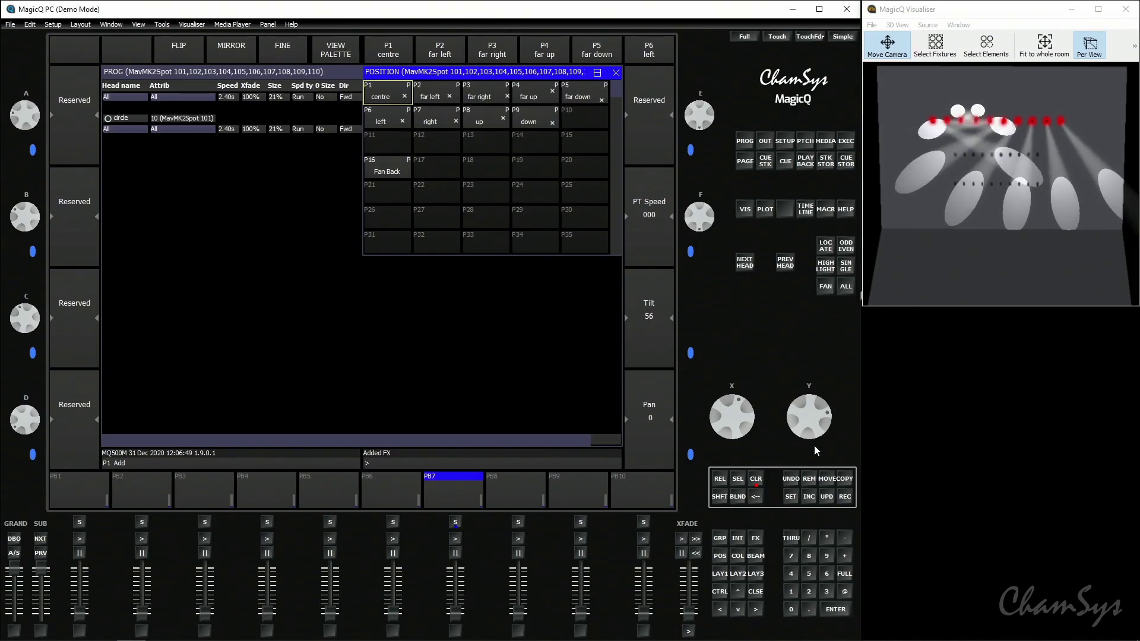
Step: Show the circle FX parameters and lower its crossfade from 76% down toward zero
{"action": "left_click", "coordinate": [538, 352]}
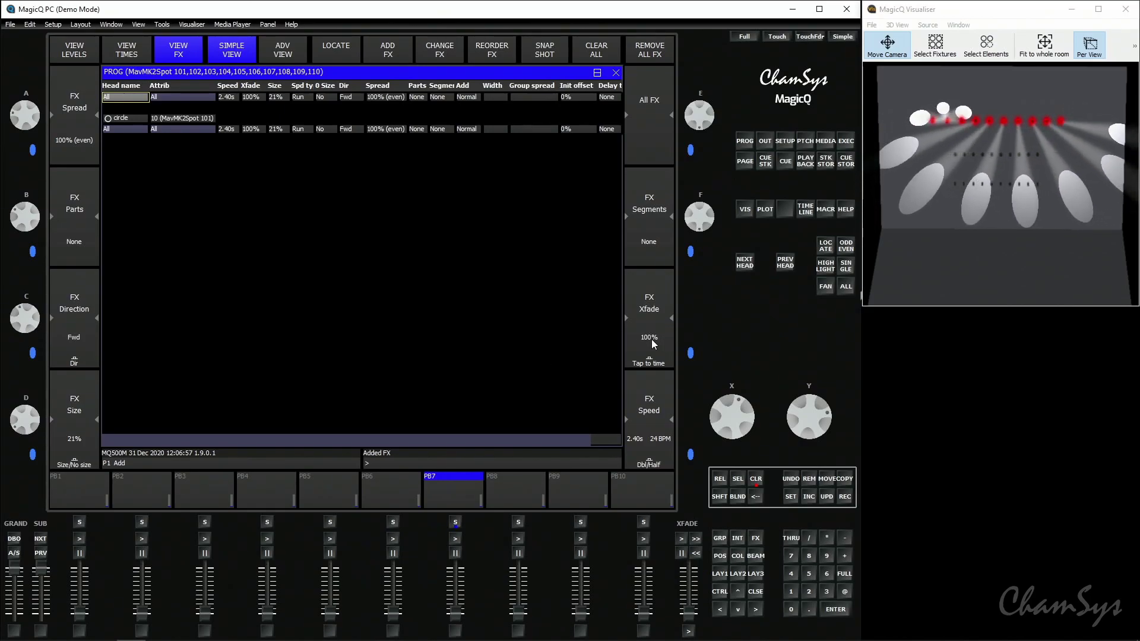
{"action": "left_click_drag", "start_coordinate": [819, 405], "coordinate": [806, 344]}
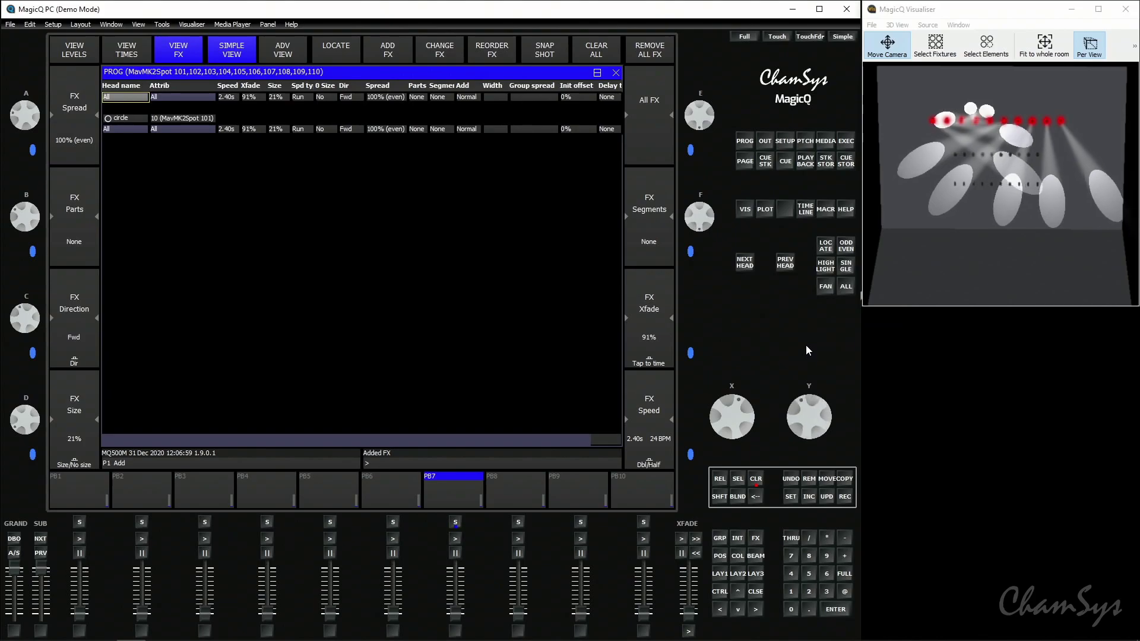
{"action": "left_click_drag", "start_coordinate": [813, 401], "coordinate": [811, 341]}
{"action": "left_click_drag", "start_coordinate": [808, 415], "coordinate": [799, 390]}
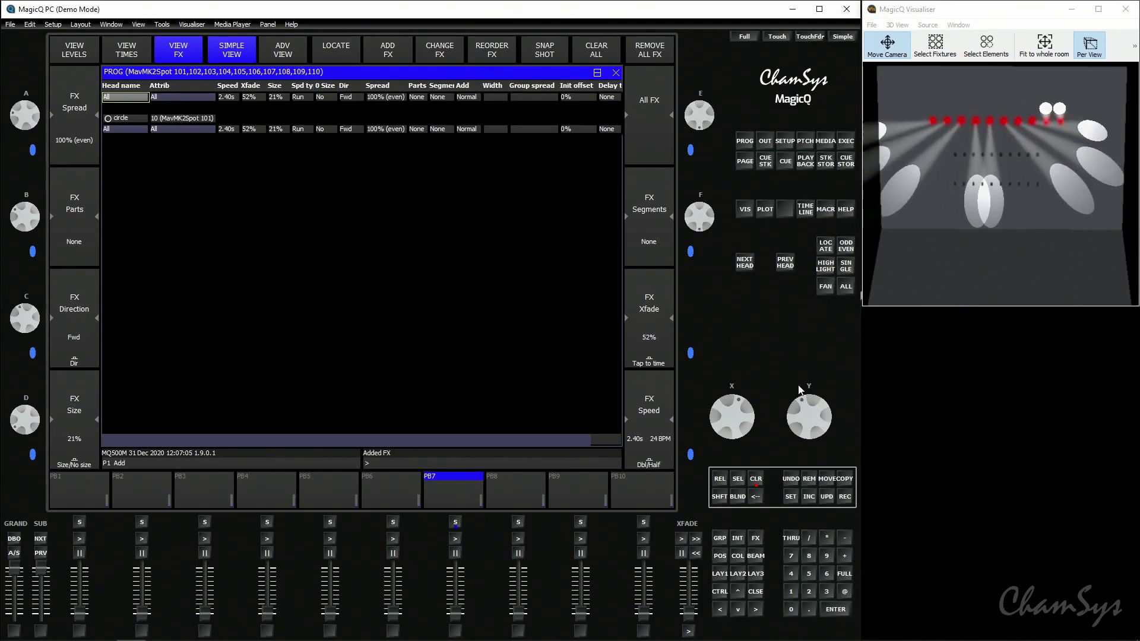
{"action": "left_click_drag", "start_coordinate": [810, 412], "coordinate": [792, 342]}
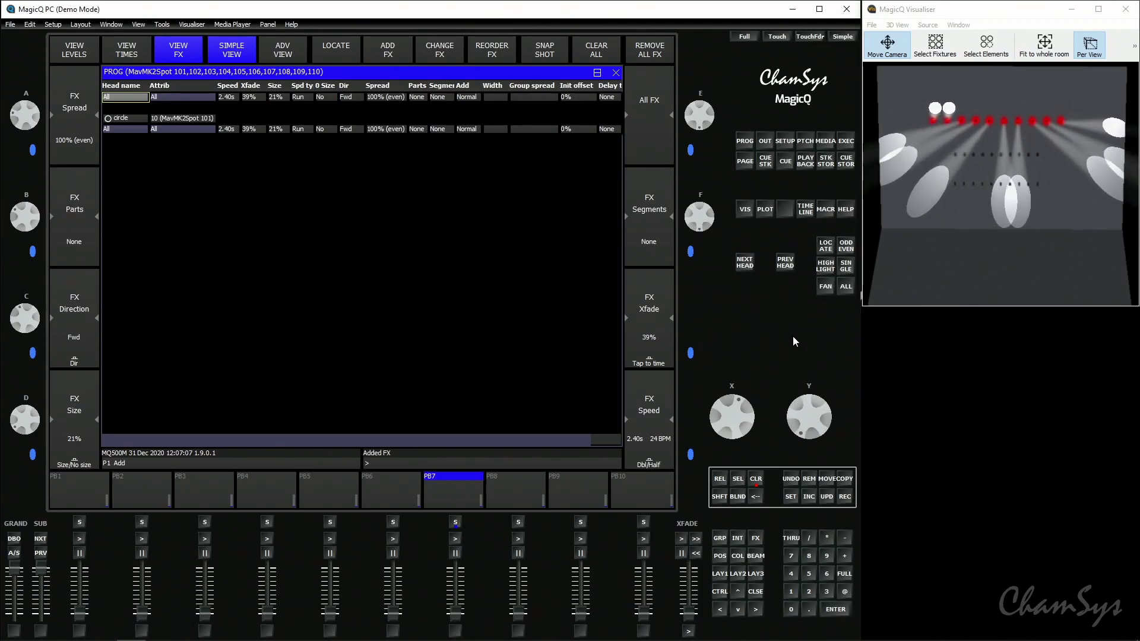
{"action": "left_click_drag", "start_coordinate": [805, 419], "coordinate": [819, 359]}
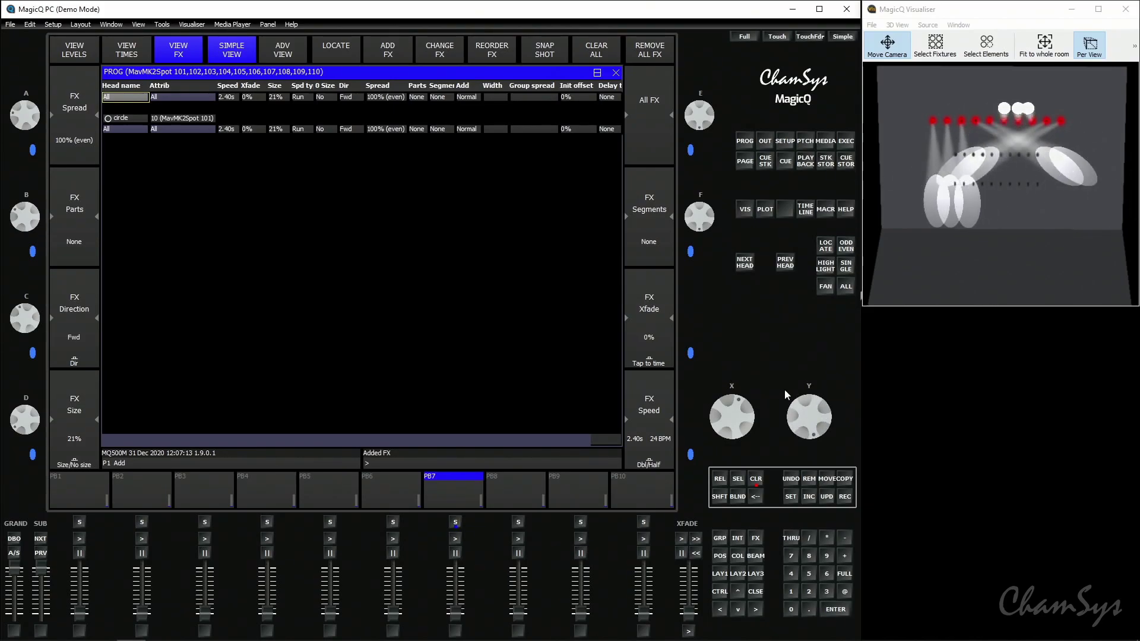
Step: Bring the circle's crossfade back up to 100%, keeping speed at 2.40s
{"action": "scroll", "coordinate": [817, 436], "scroll_direction": "up", "scroll_amount": 5}
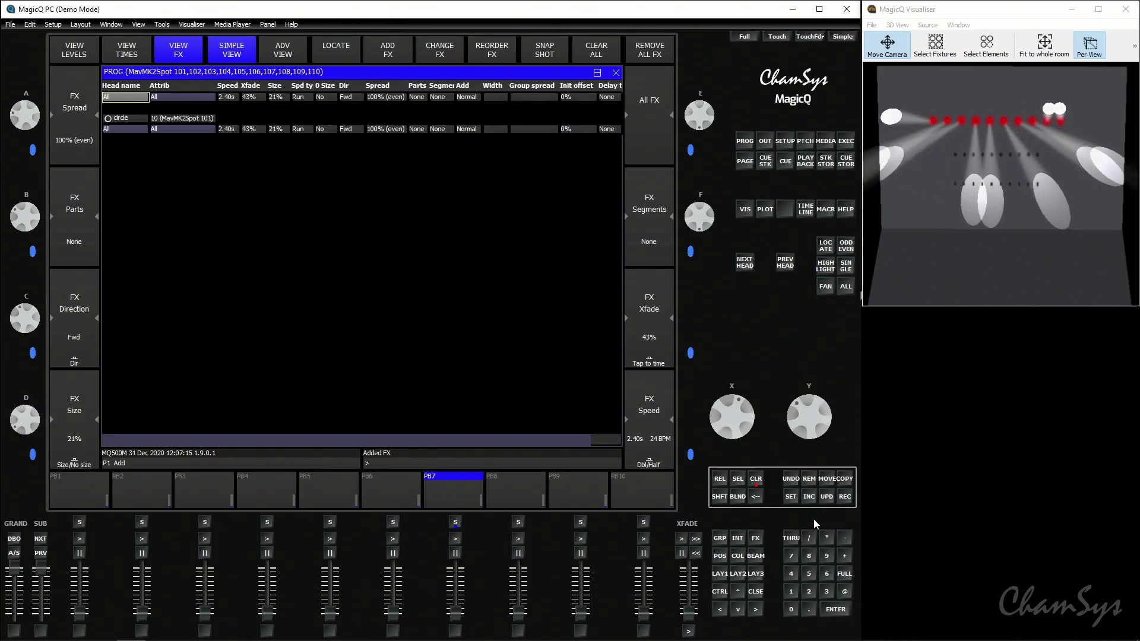
{"action": "scroll", "coordinate": [813, 437], "scroll_direction": "up", "scroll_amount": 3}
{"action": "scroll", "coordinate": [822, 427], "scroll_direction": "up", "scroll_amount": 2}
{"action": "scroll", "coordinate": [831, 424], "scroll_direction": "up", "scroll_amount": 3}
{"action": "scroll", "coordinate": [811, 424], "scroll_direction": "up", "scroll_amount": 1}
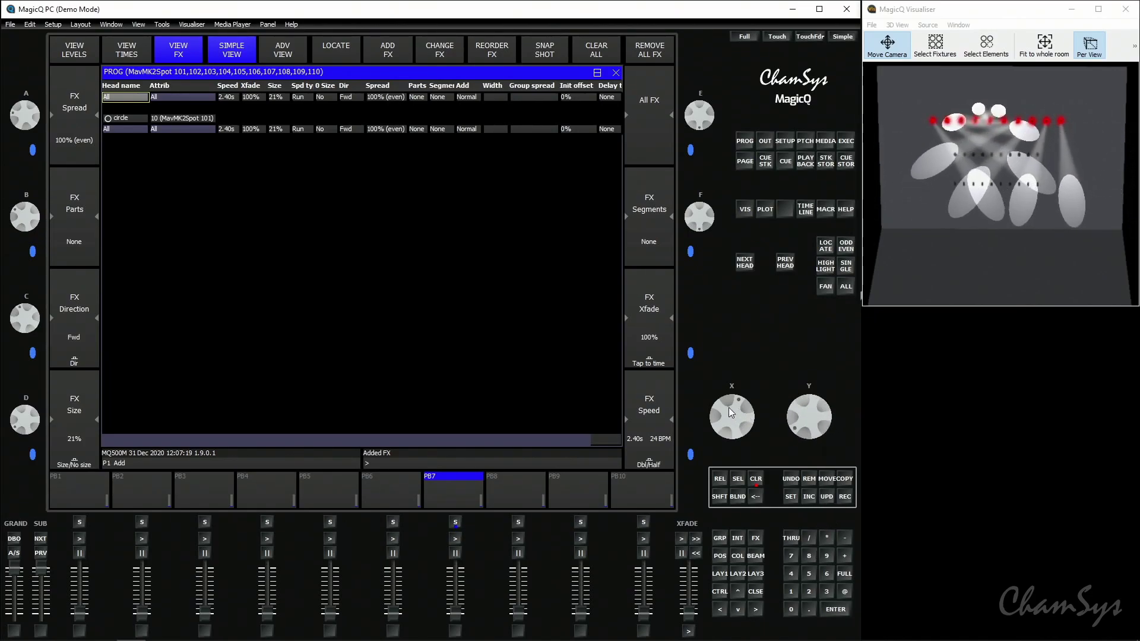
{"action": "scroll", "coordinate": [743, 410], "scroll_direction": "up", "scroll_amount": 2}
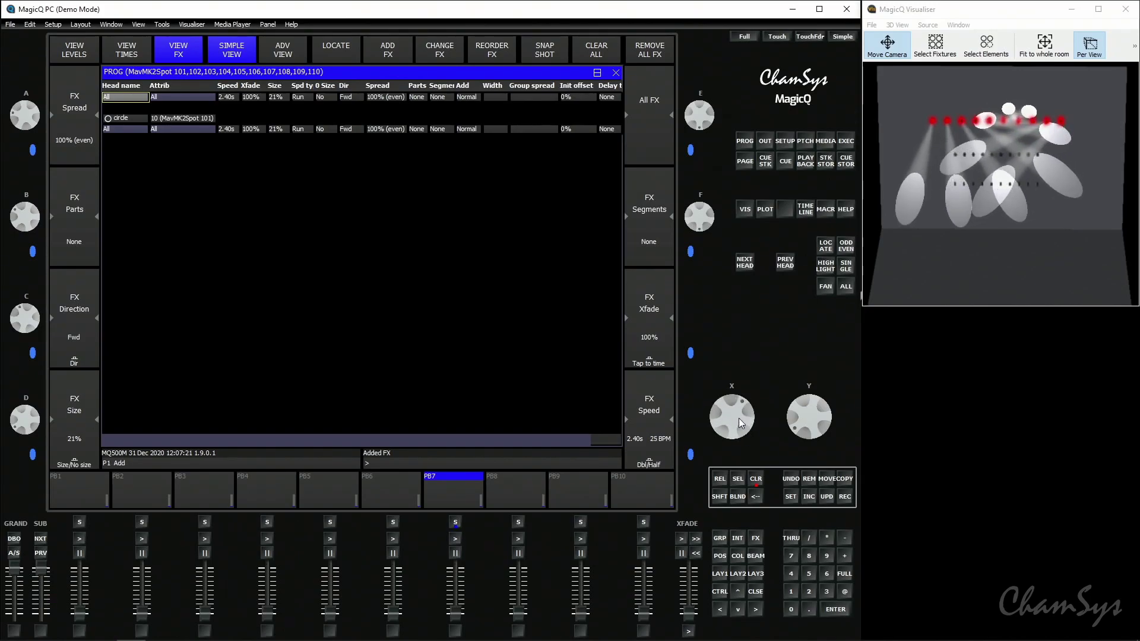
{"action": "scroll", "coordinate": [736, 412], "scroll_direction": "down", "scroll_amount": 2}
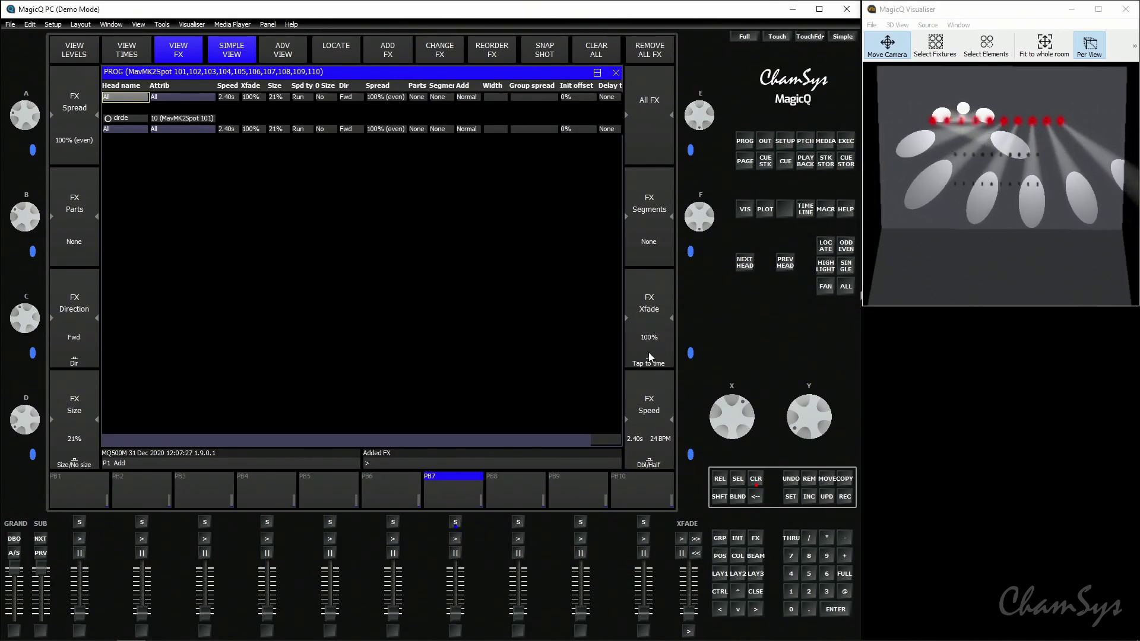
Step: Tap in a new circle FX tempo so the speed reads 0.67s
{"action": "left_click", "coordinate": [647, 356]}
{"action": "left_click", "coordinate": [647, 356]}
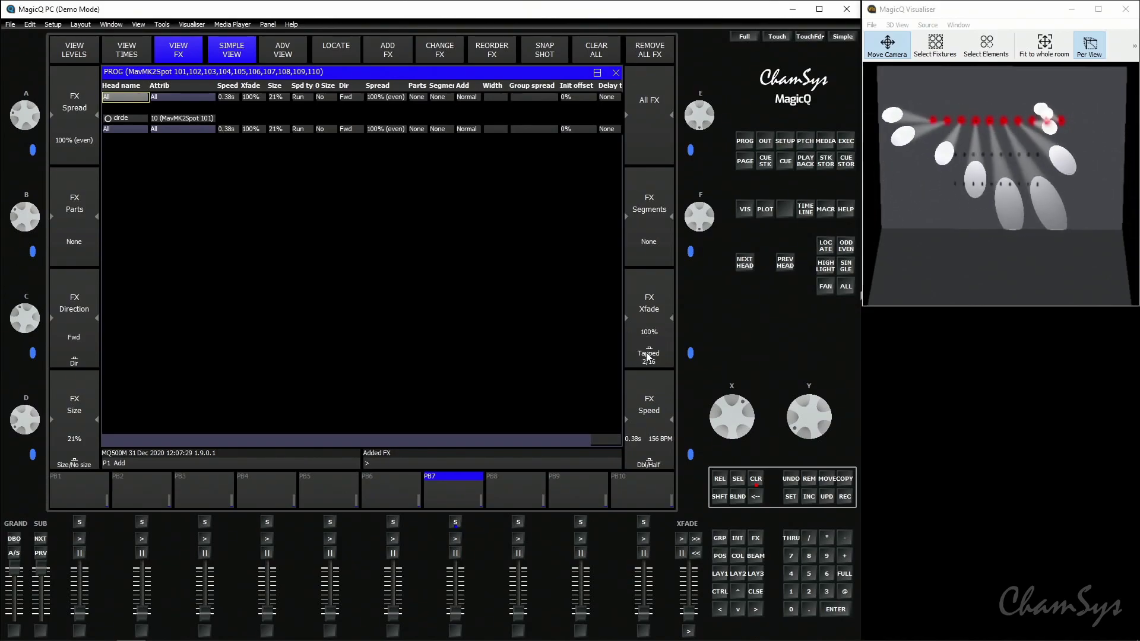
{"action": "left_click", "coordinate": [647, 356]}
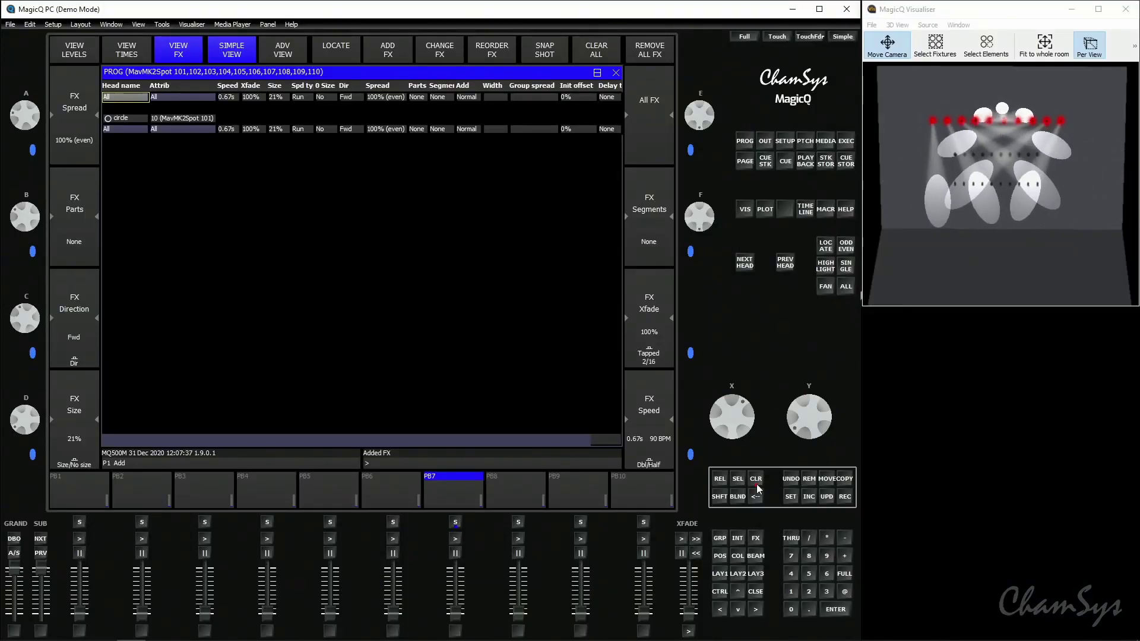
Step: Colour the heads C10 Magenta and record the look as cue 1.00 on playback 10
{"action": "left_click", "coordinate": [737, 556]}
{"action": "left_click", "coordinate": [323, 309]}
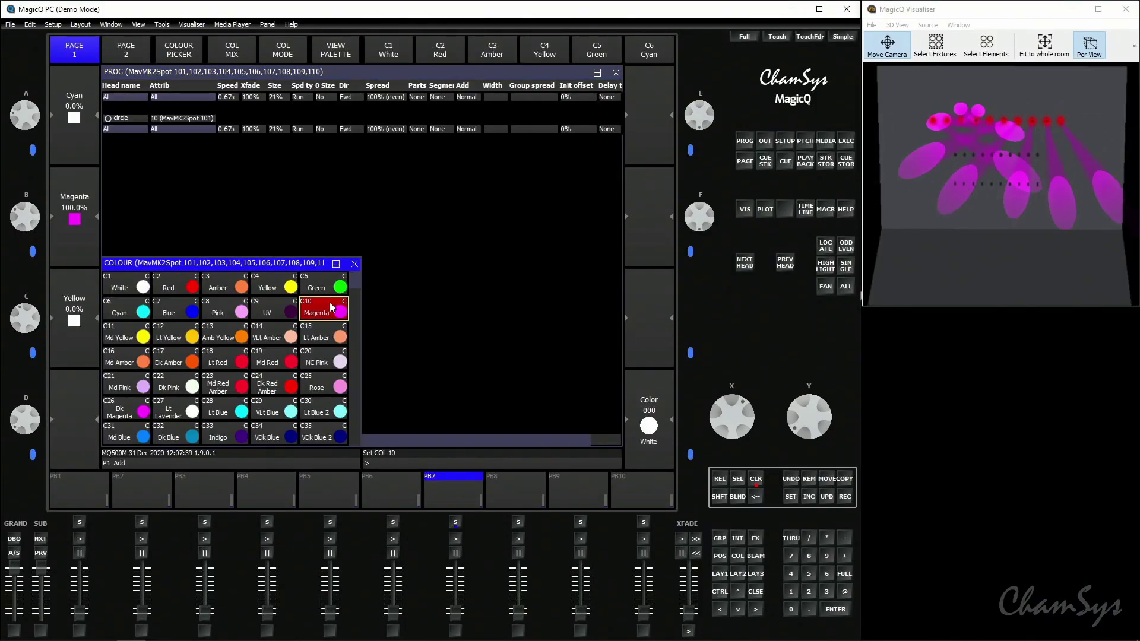
{"action": "left_click", "coordinate": [844, 497]}
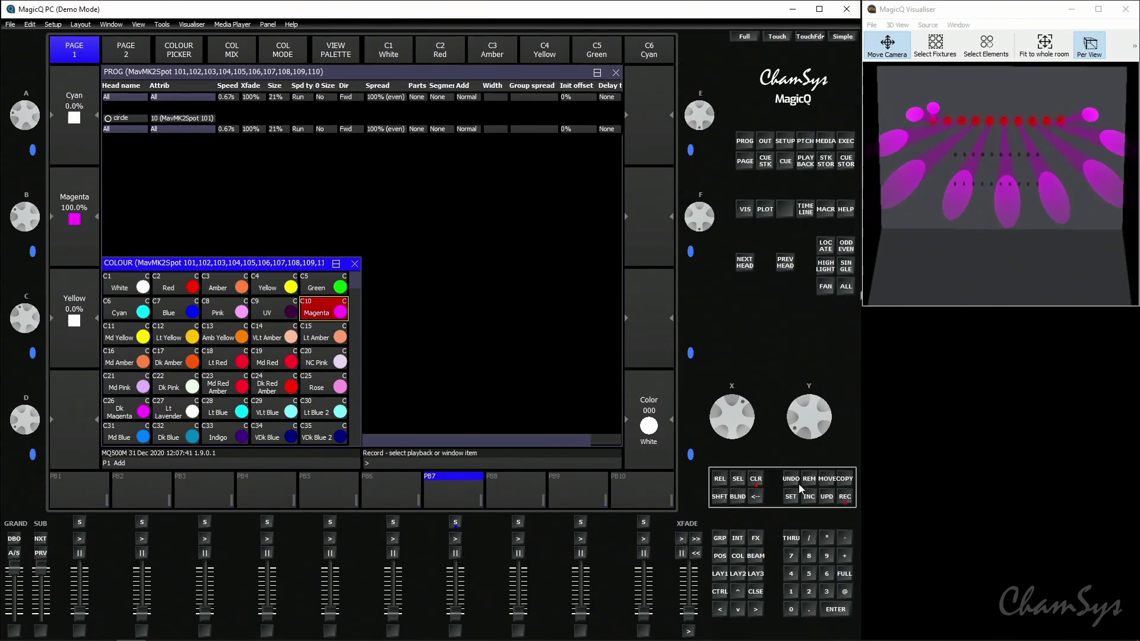
{"action": "left_click", "coordinate": [653, 496]}
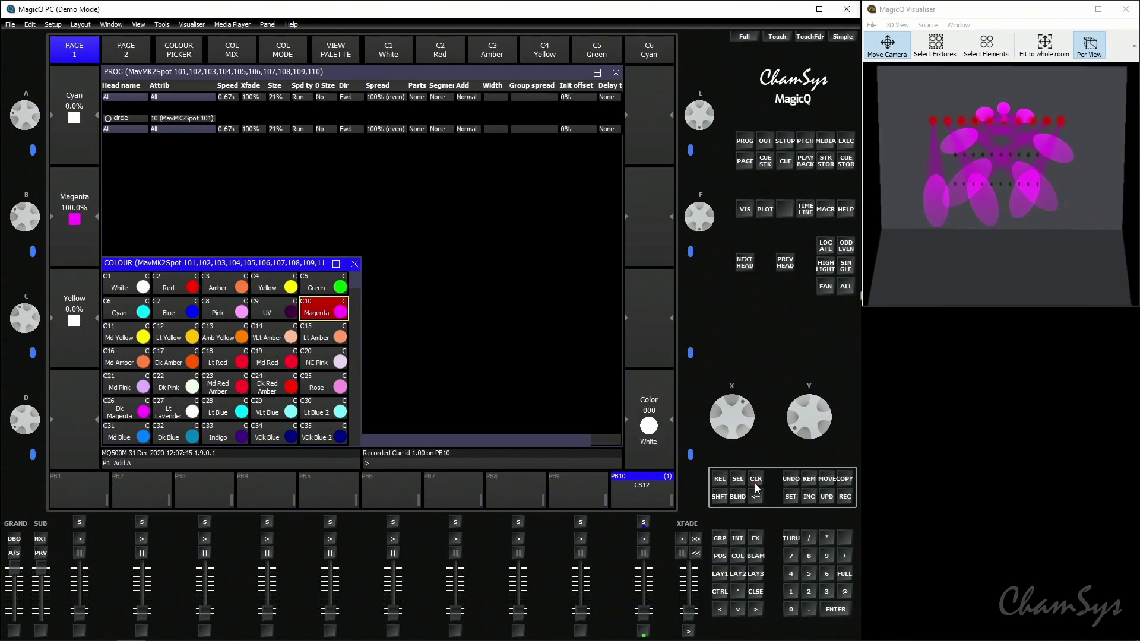
Step: Clear the programmer, name PB10 'Circle FX', and raise its fader to replay the magenta circle
{"action": "left_click", "coordinate": [756, 478]}
{"action": "left_click", "coordinate": [790, 499]}
{"action": "left_click", "coordinate": [655, 496]}
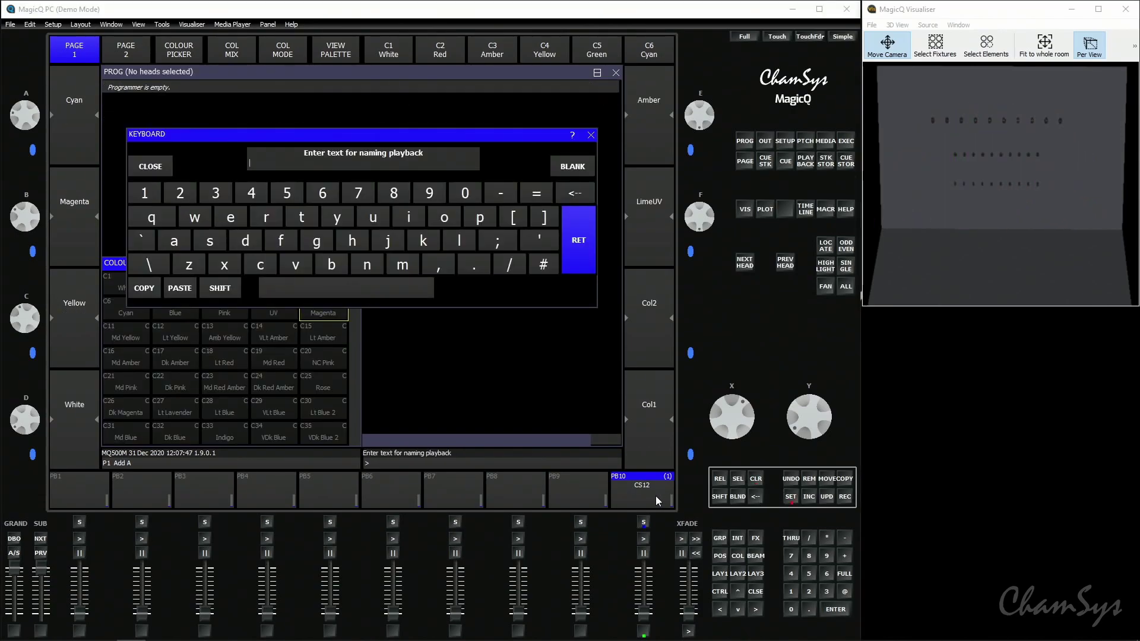
{"action": "type", "text": "Circle FX"}
{"action": "key", "text": "Return"}
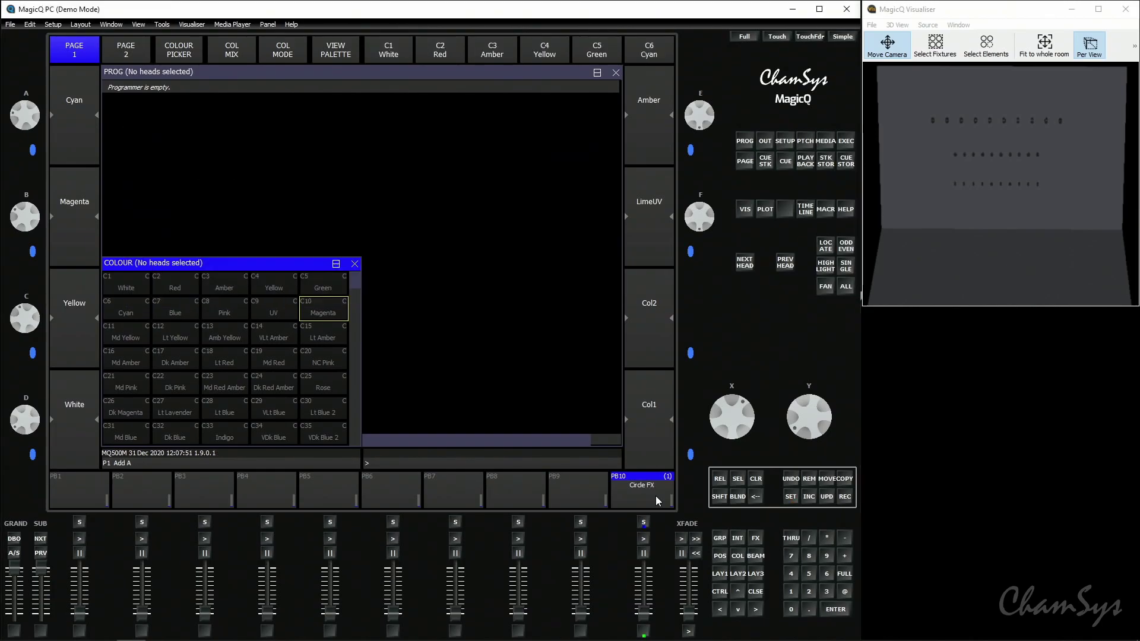
{"action": "left_click_drag", "start_coordinate": [643, 612], "coordinate": [637, 565]}
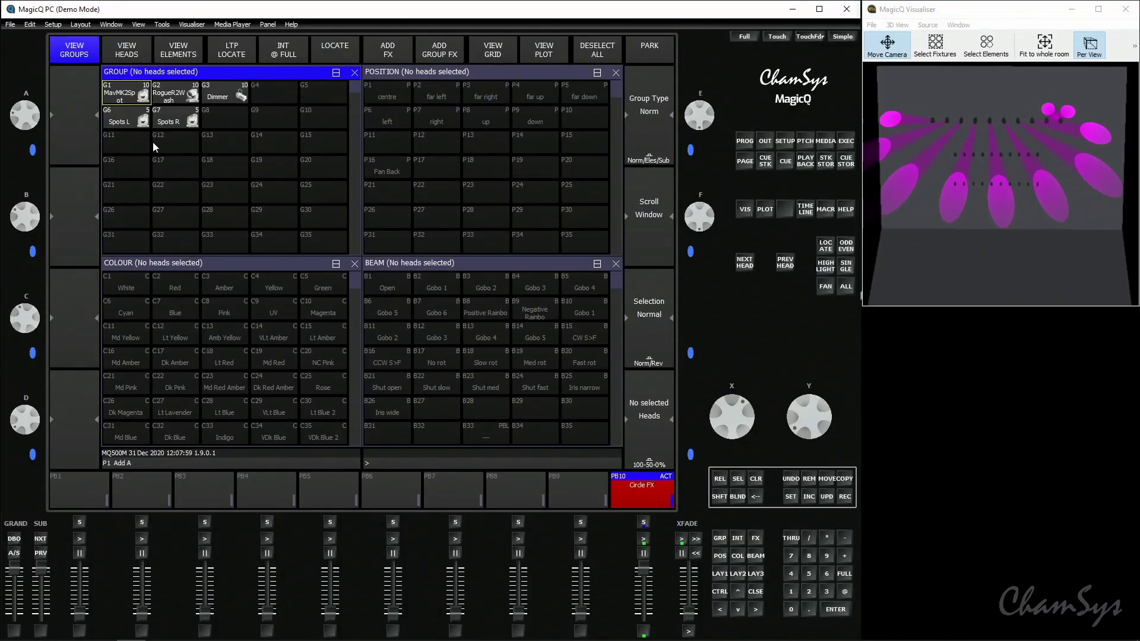
Step: Select group G1 MavMK2Spot, locate the heads, pull down the PB10 fader, and bring up the FX library
{"action": "left_click", "coordinate": [128, 93]}
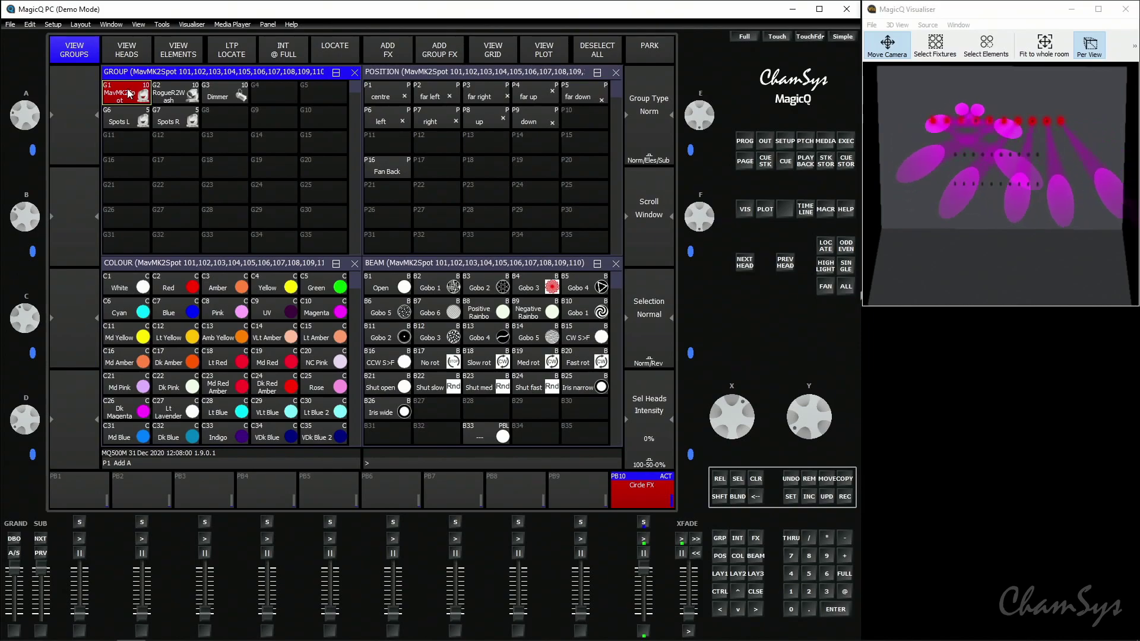
{"action": "left_click", "coordinate": [322, 47]}
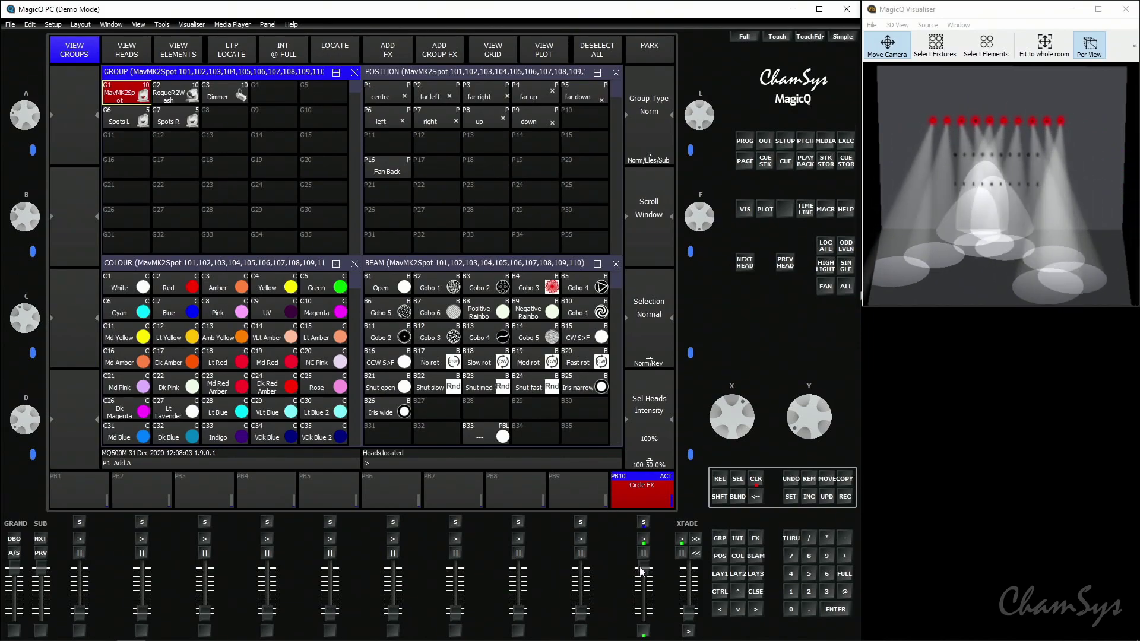
{"action": "left_click_drag", "start_coordinate": [644, 572], "coordinate": [661, 635]}
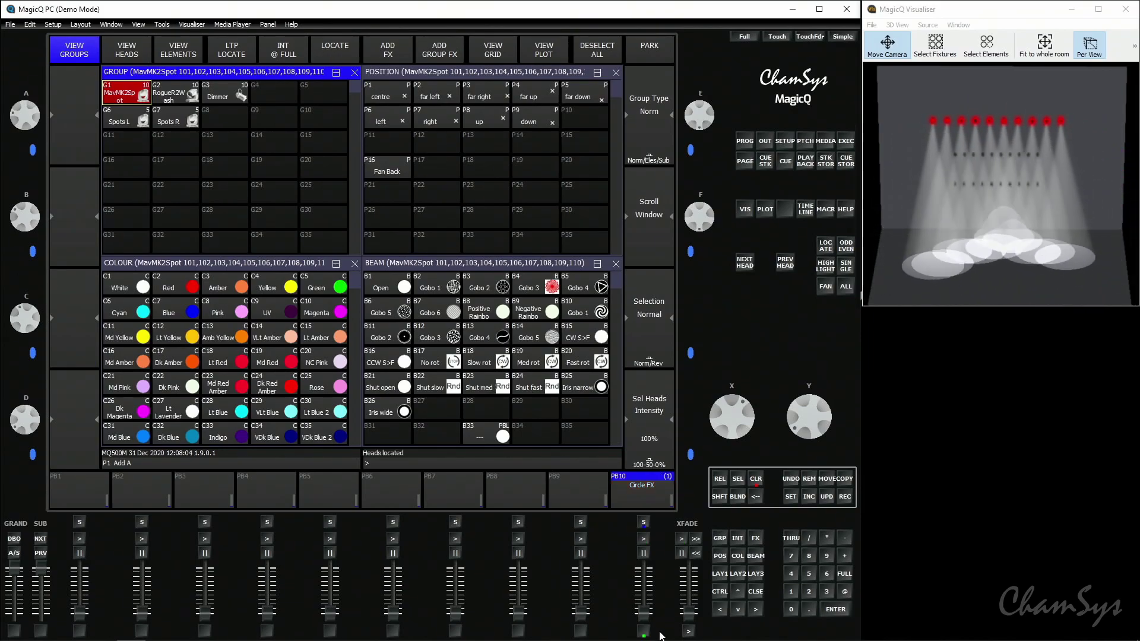
{"action": "left_click", "coordinate": [380, 48]}
Step: Add the dim chase effect from the Intensity FX list to the located heads
{"action": "left_click", "coordinate": [178, 107]}
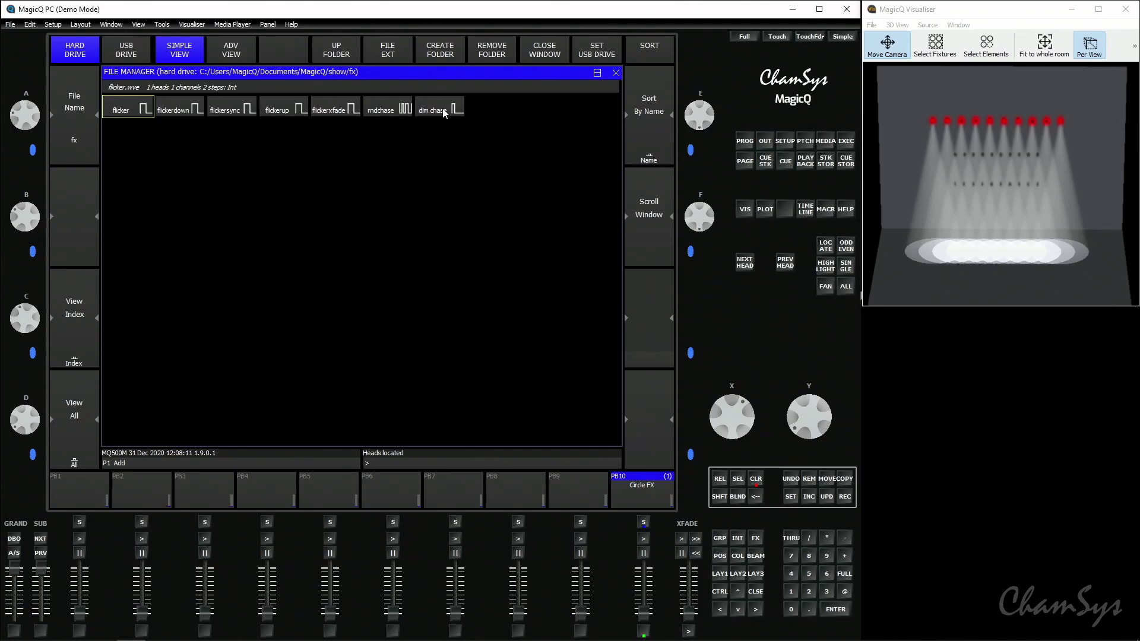
{"action": "left_click", "coordinate": [442, 110]}
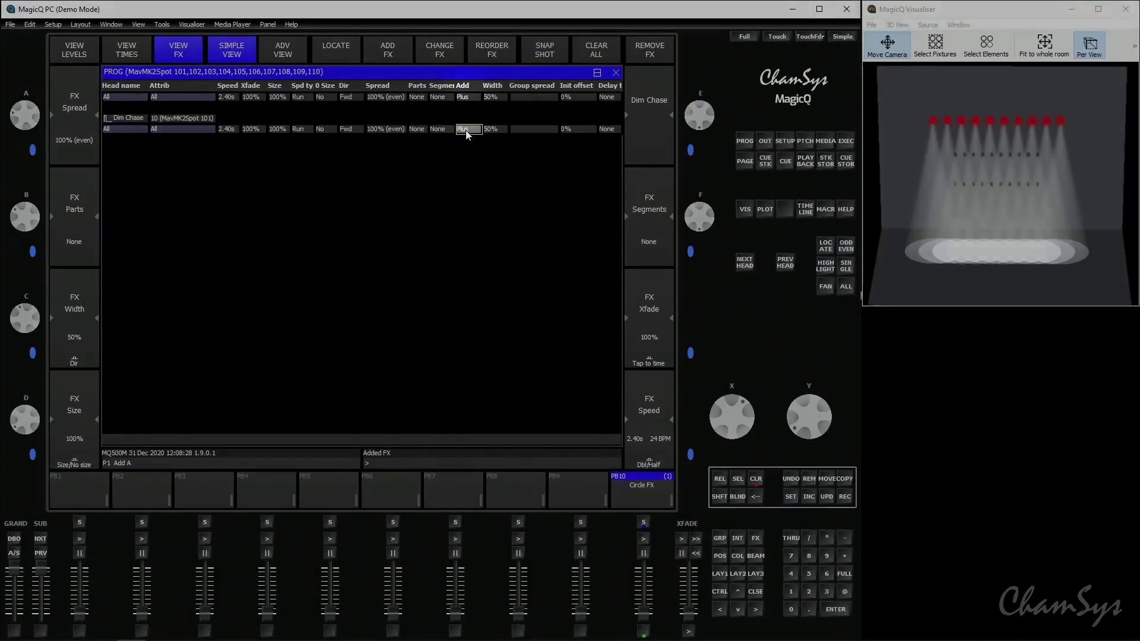
Step: Switch the Dim Chase add mode in the PROG FX row from Plus to Minus
{"action": "left_click", "coordinate": [465, 130]}
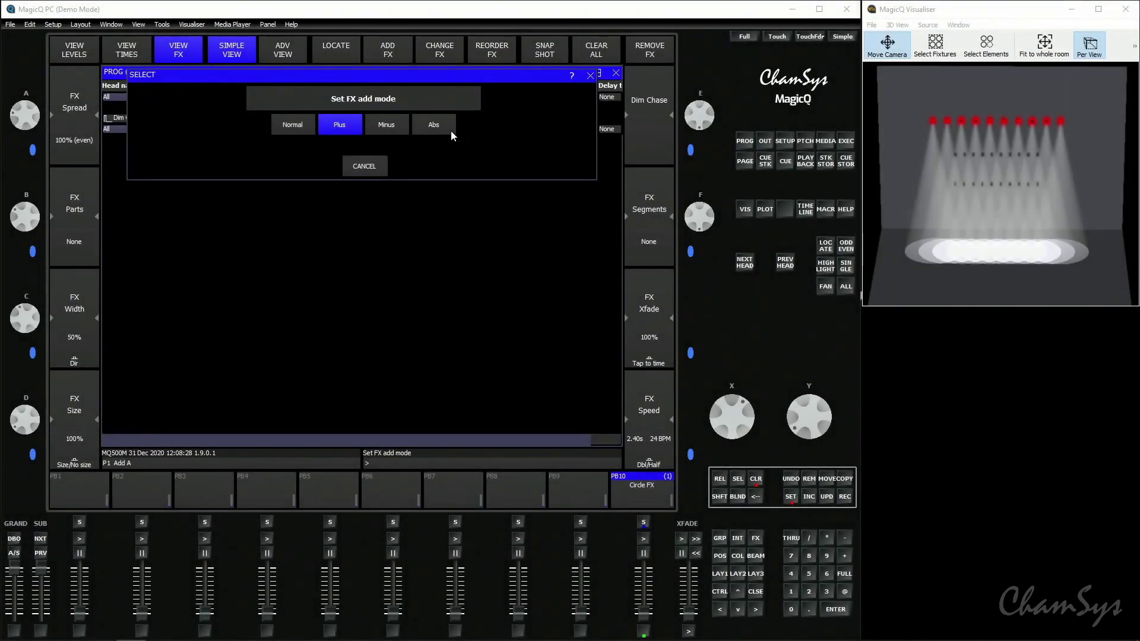
{"action": "left_click", "coordinate": [375, 130]}
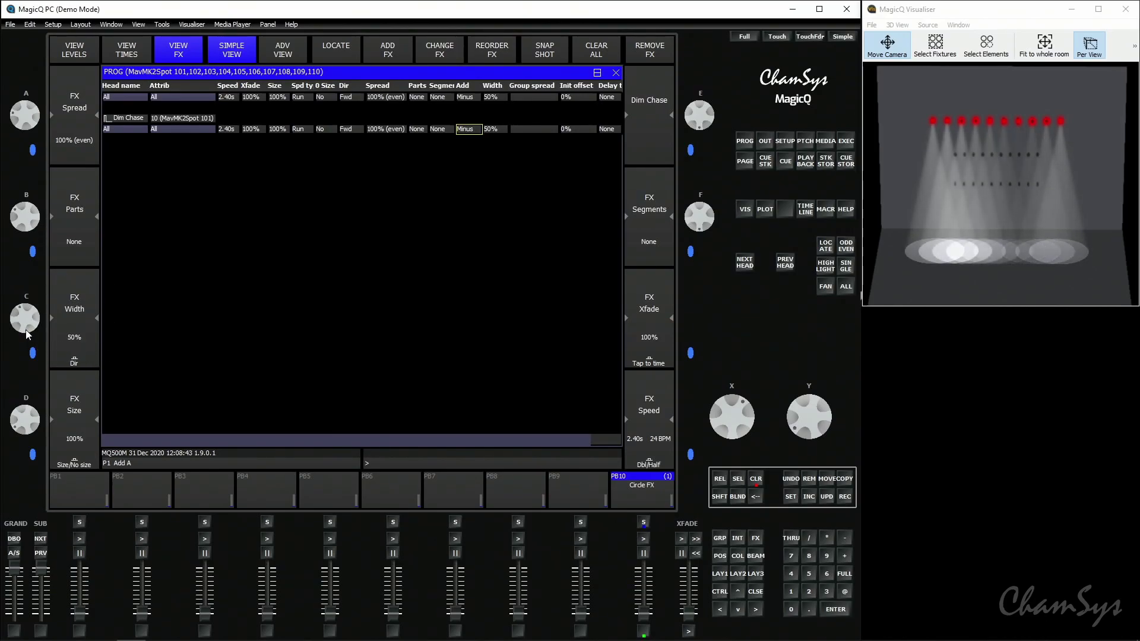
Step: Turn the FX Width encoder to bring Dim Chase from 50% down to 19%
{"action": "scroll", "coordinate": [21, 315], "scroll_direction": "down", "scroll_amount": 6}
{"action": "scroll", "coordinate": [19, 316], "scroll_direction": "down", "scroll_amount": 6}
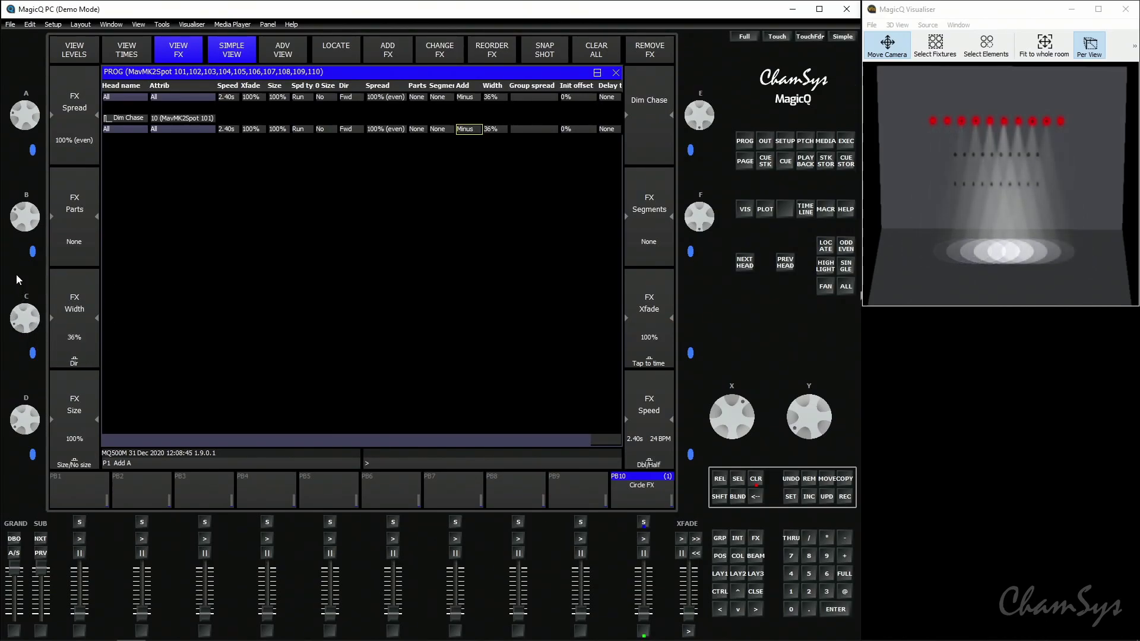
{"action": "scroll", "coordinate": [21, 317], "scroll_direction": "down", "scroll_amount": 10}
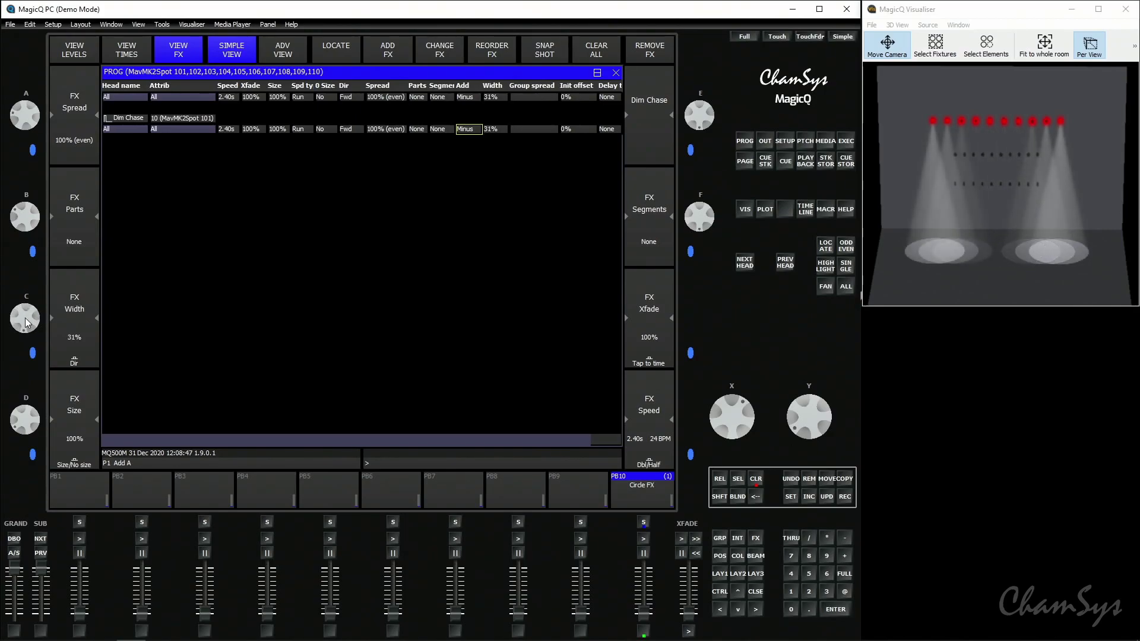
{"action": "scroll", "coordinate": [21, 317], "scroll_direction": "down", "scroll_amount": 15}
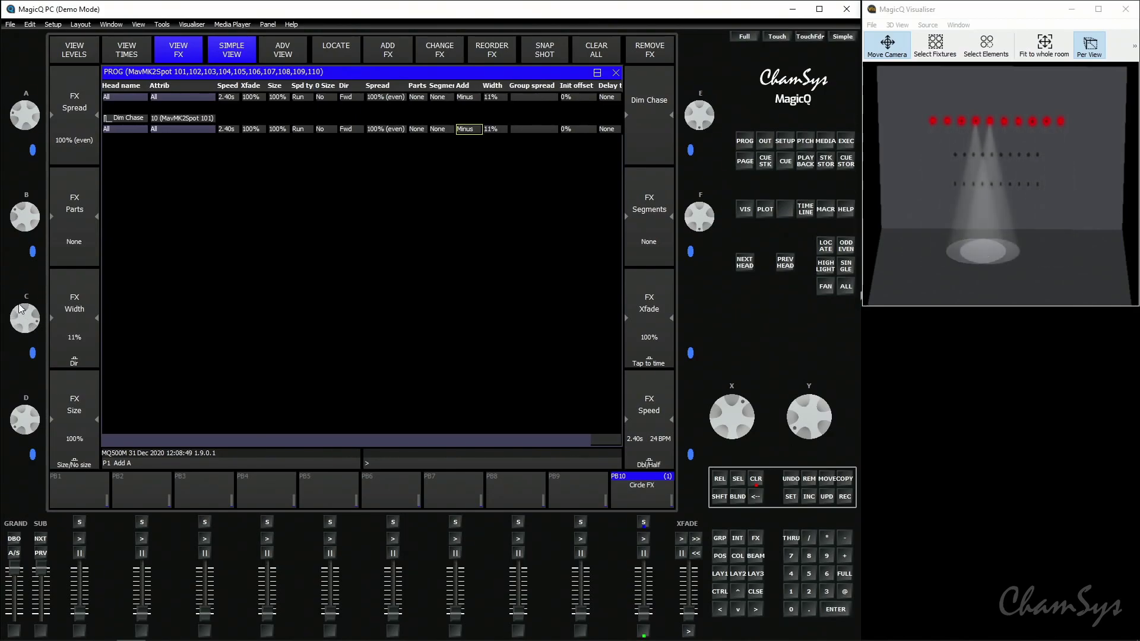
{"action": "scroll", "coordinate": [22, 320], "scroll_direction": "up", "scroll_amount": 10}
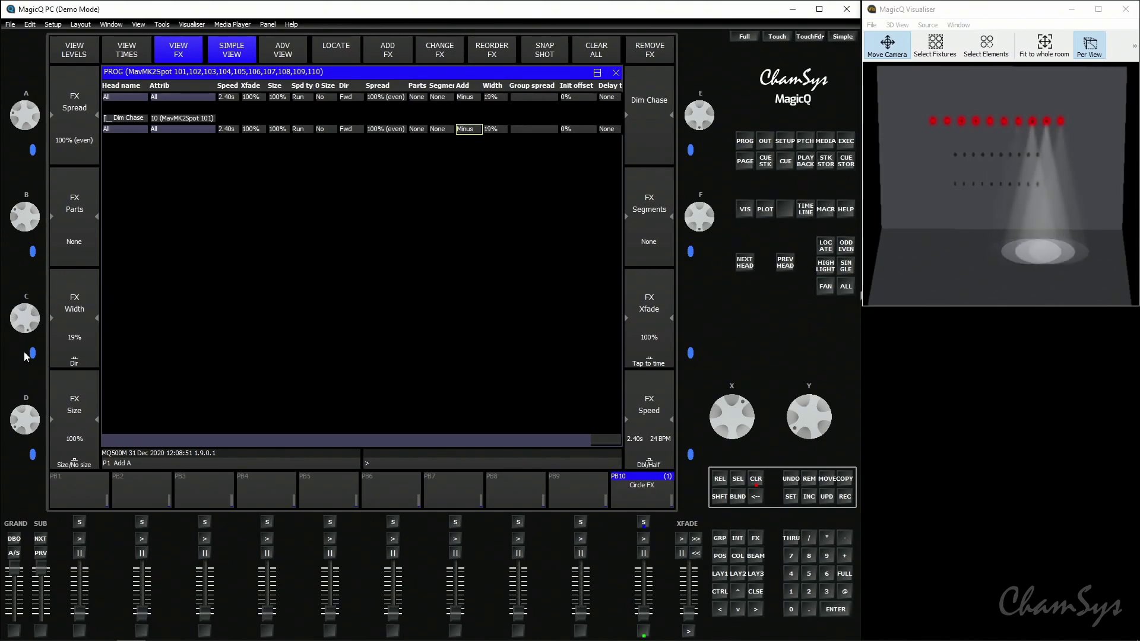